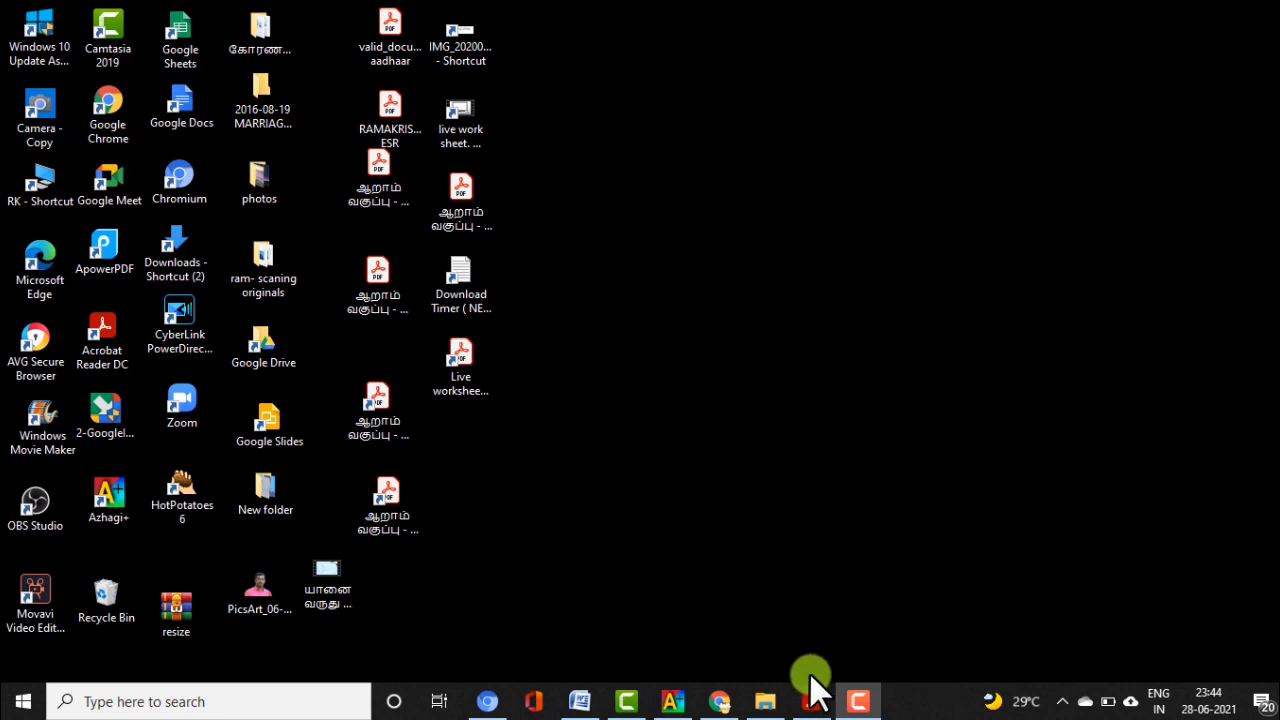
Switch to Acrobat Reader and review both matching exercises in the sixth-class Tamil worksheet PDF
mouse_move(811, 705)
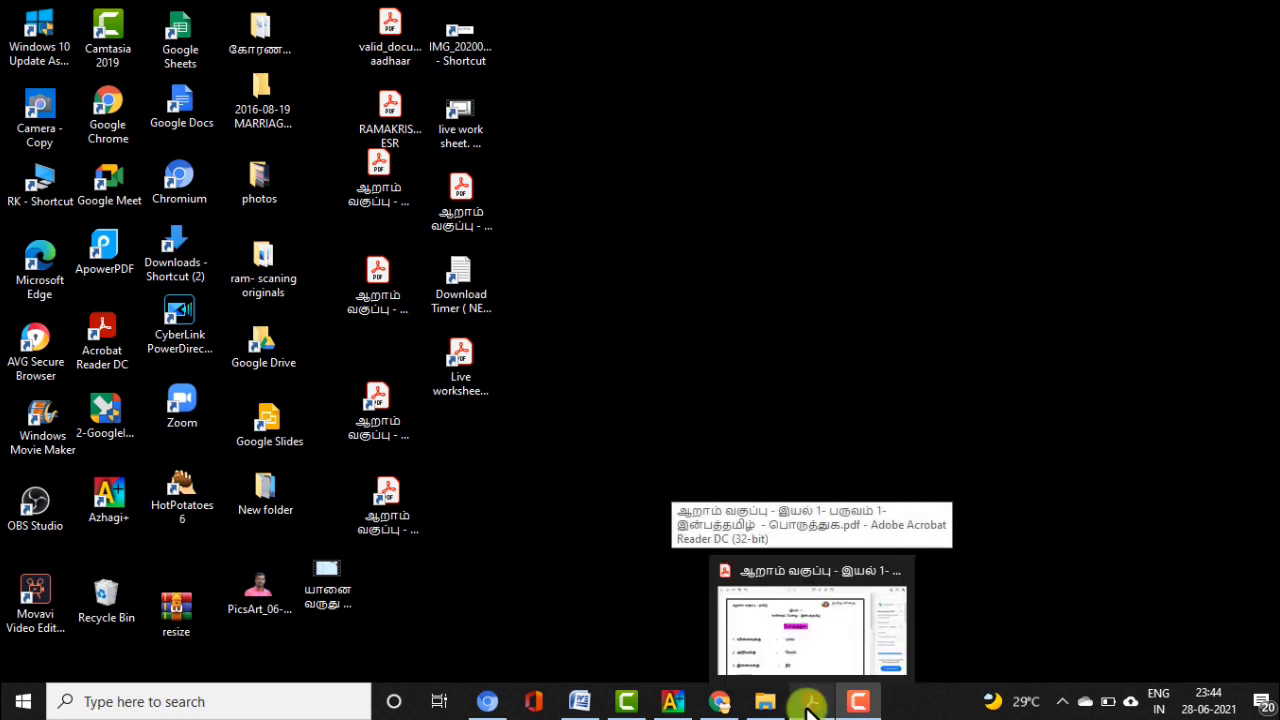
click(810, 672)
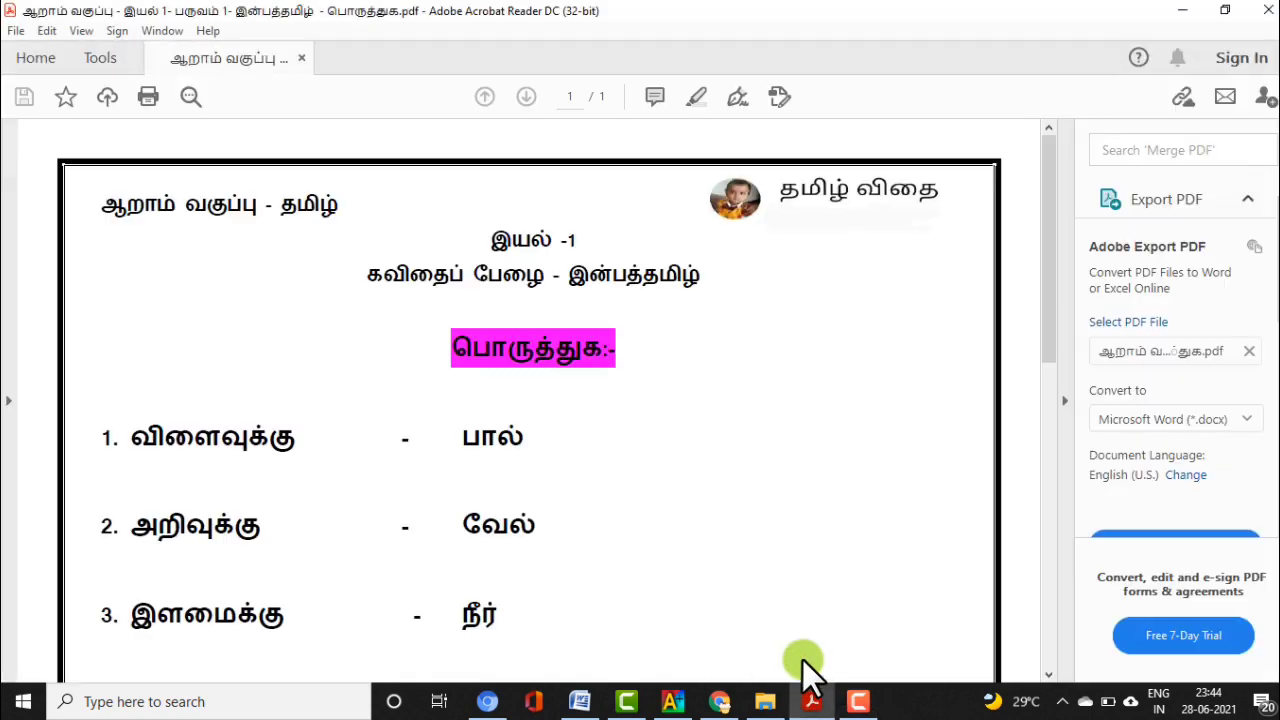
drag(1047, 283, 1077, 480)
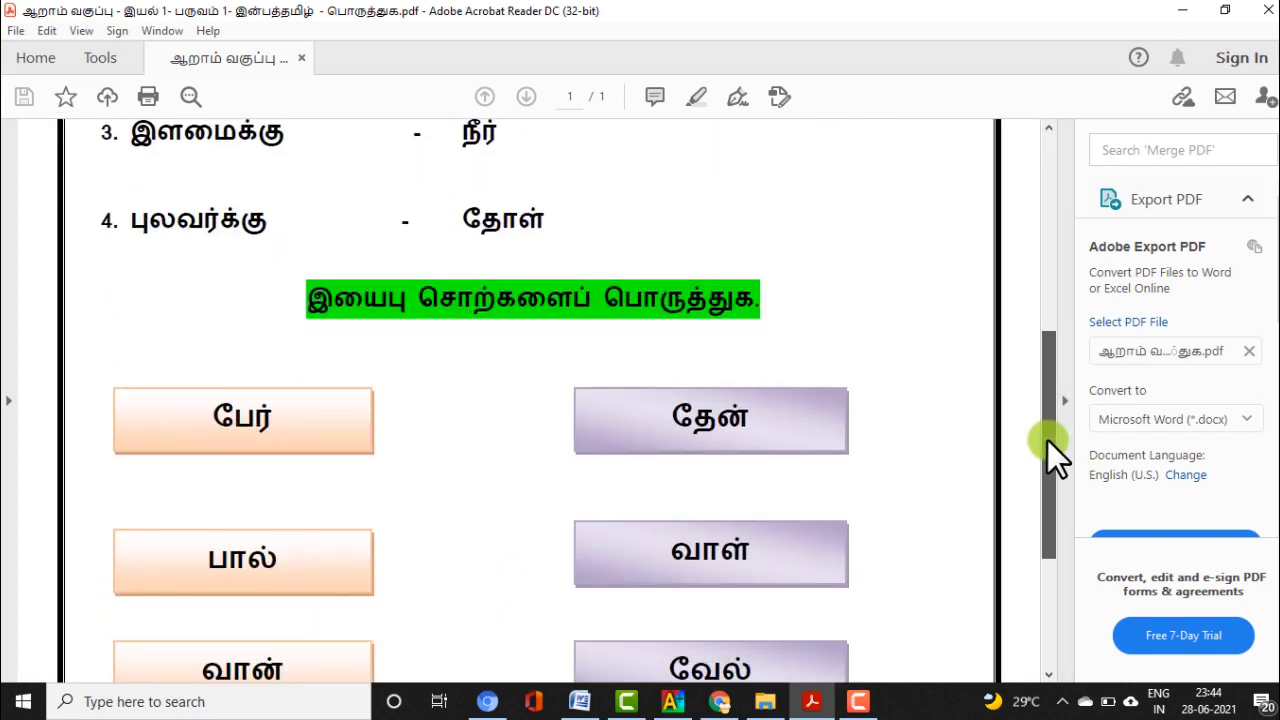
drag(1047, 440, 1049, 218)
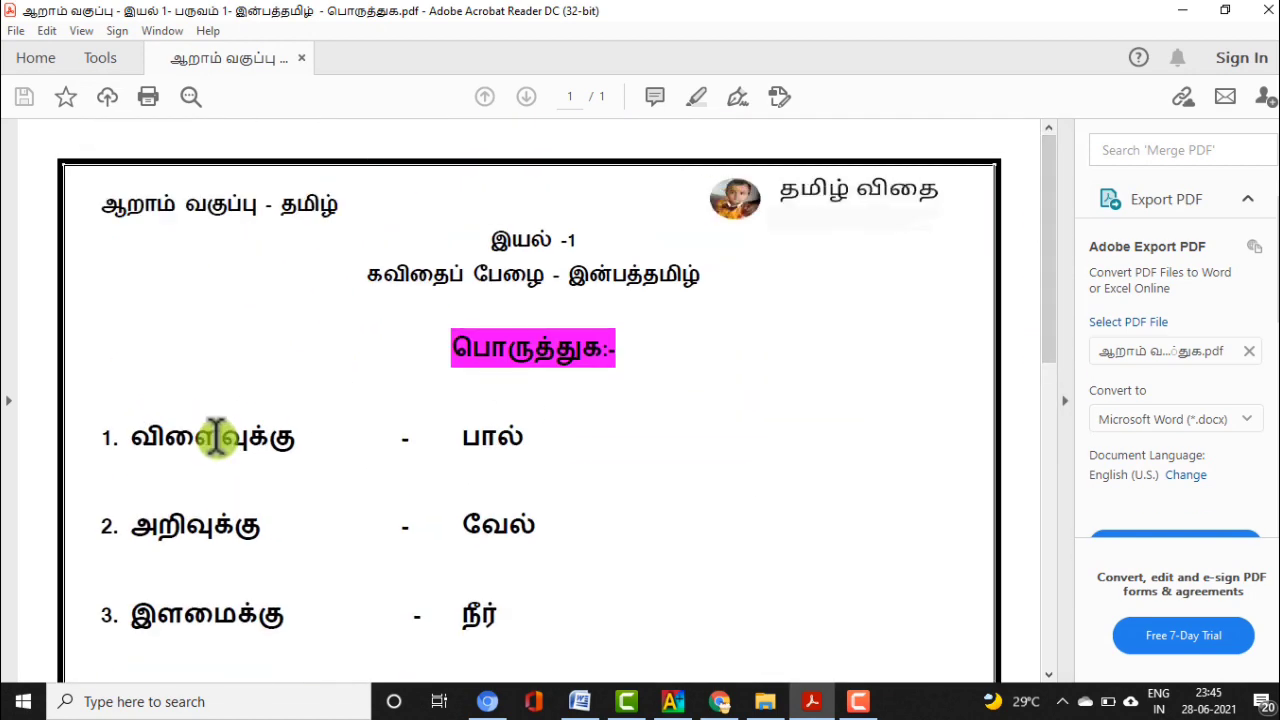
drag(1052, 303, 1062, 548)
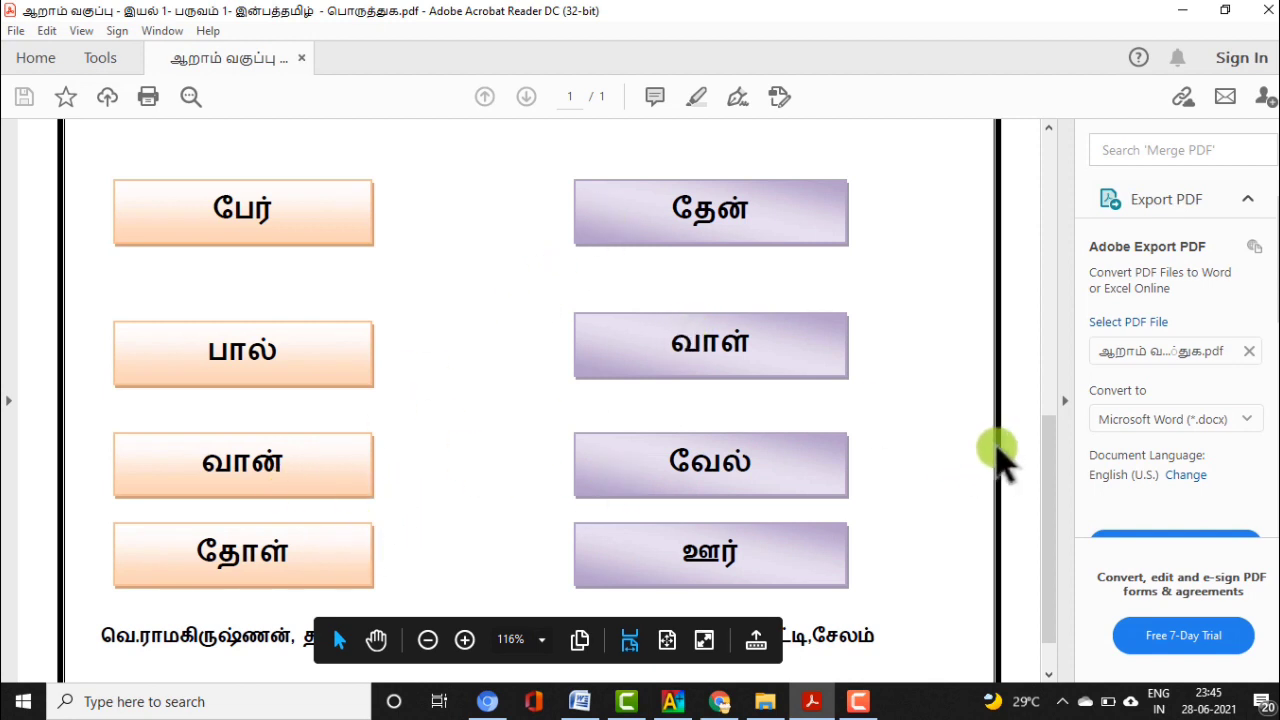
drag(1044, 468, 1047, 267)
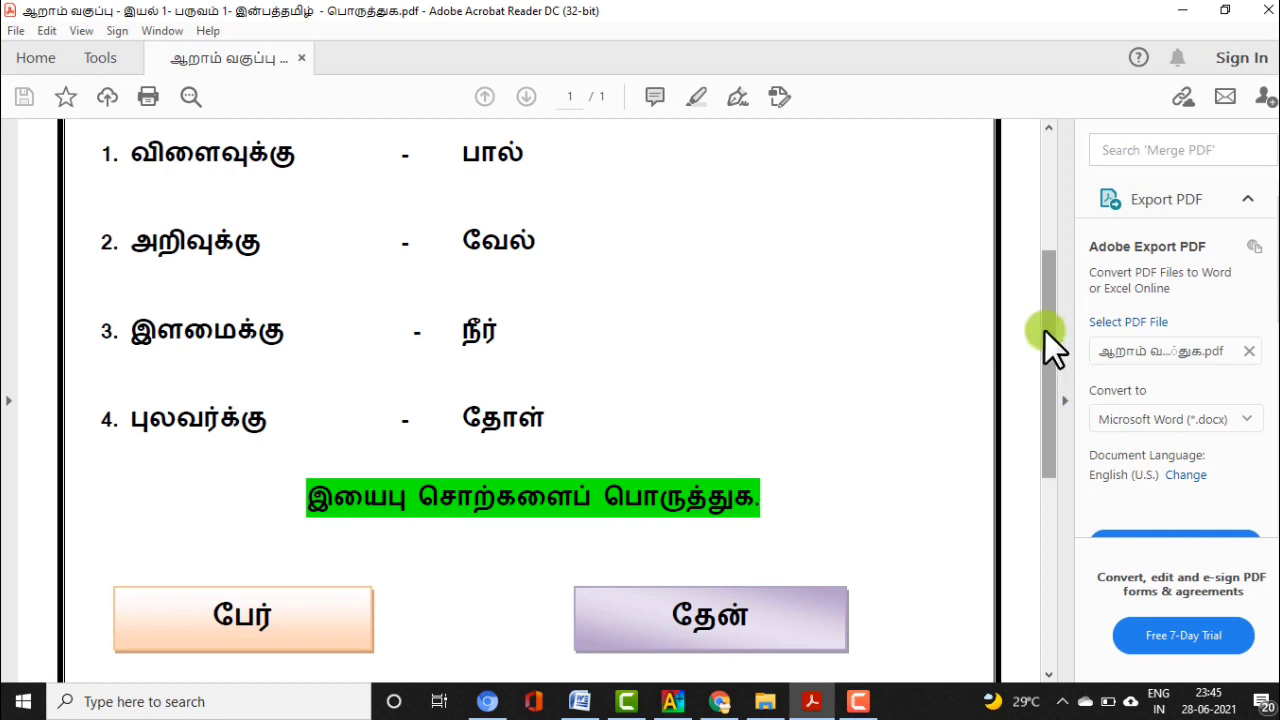
drag(1045, 331, 1042, 235)
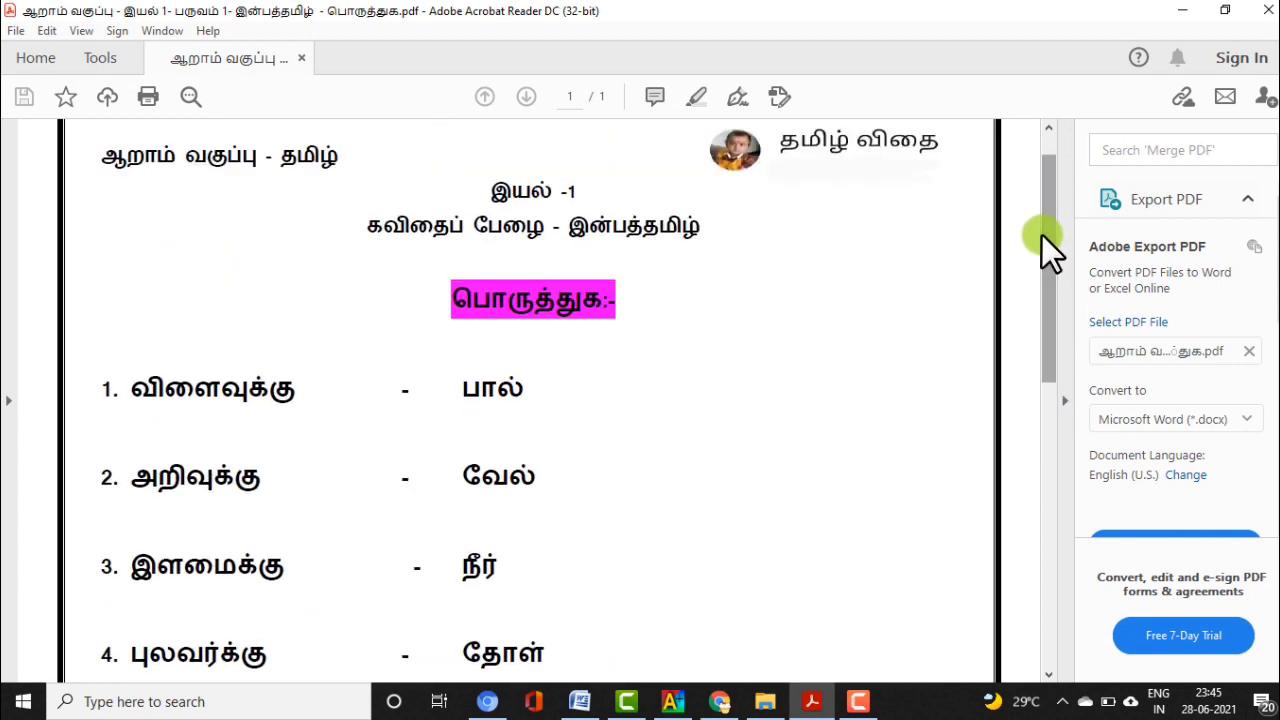
drag(1054, 223, 1049, 194)
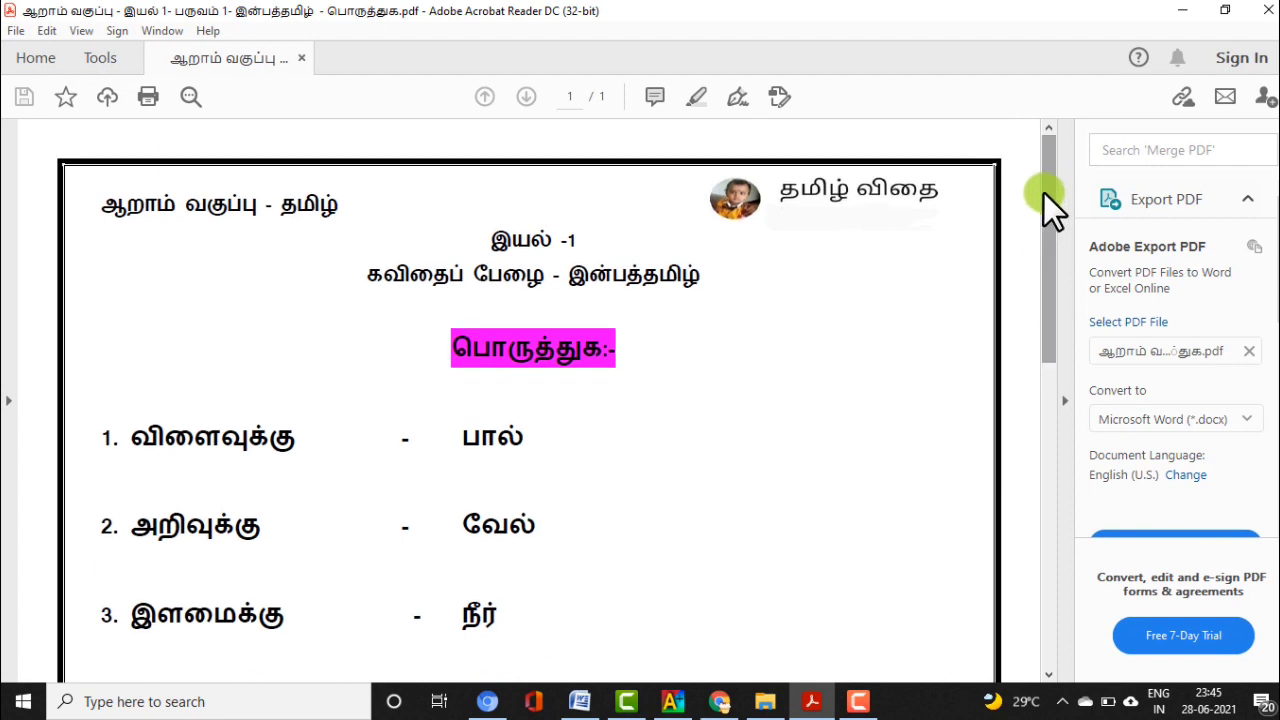
drag(1048, 245, 1047, 603)
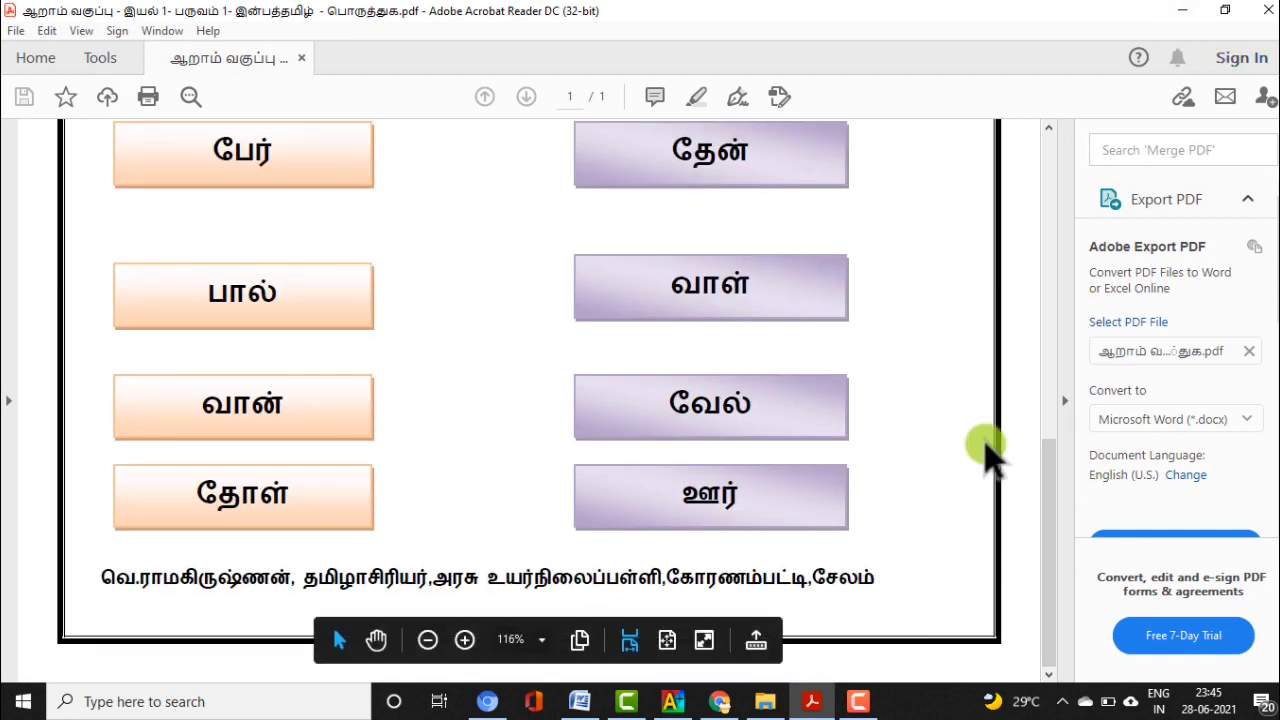
drag(1047, 473, 1029, 161)
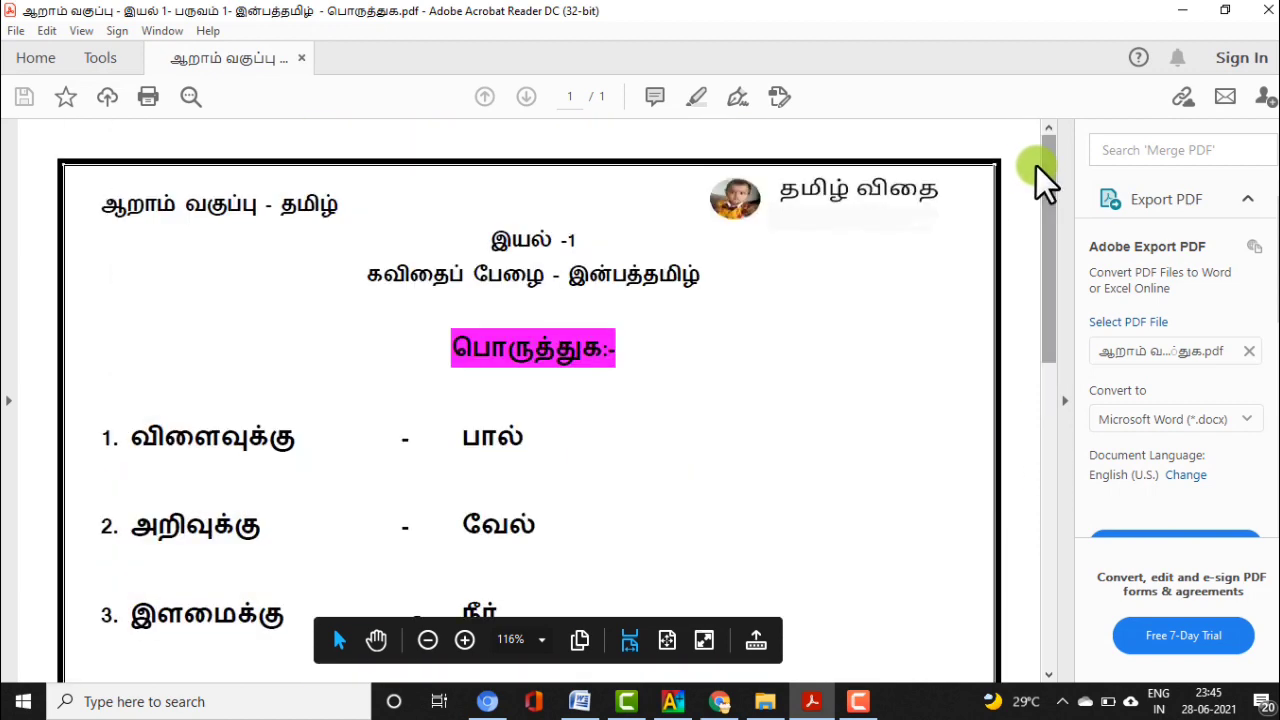
scroll(883, 401, down, 3)
scroll(883, 401, up, 3)
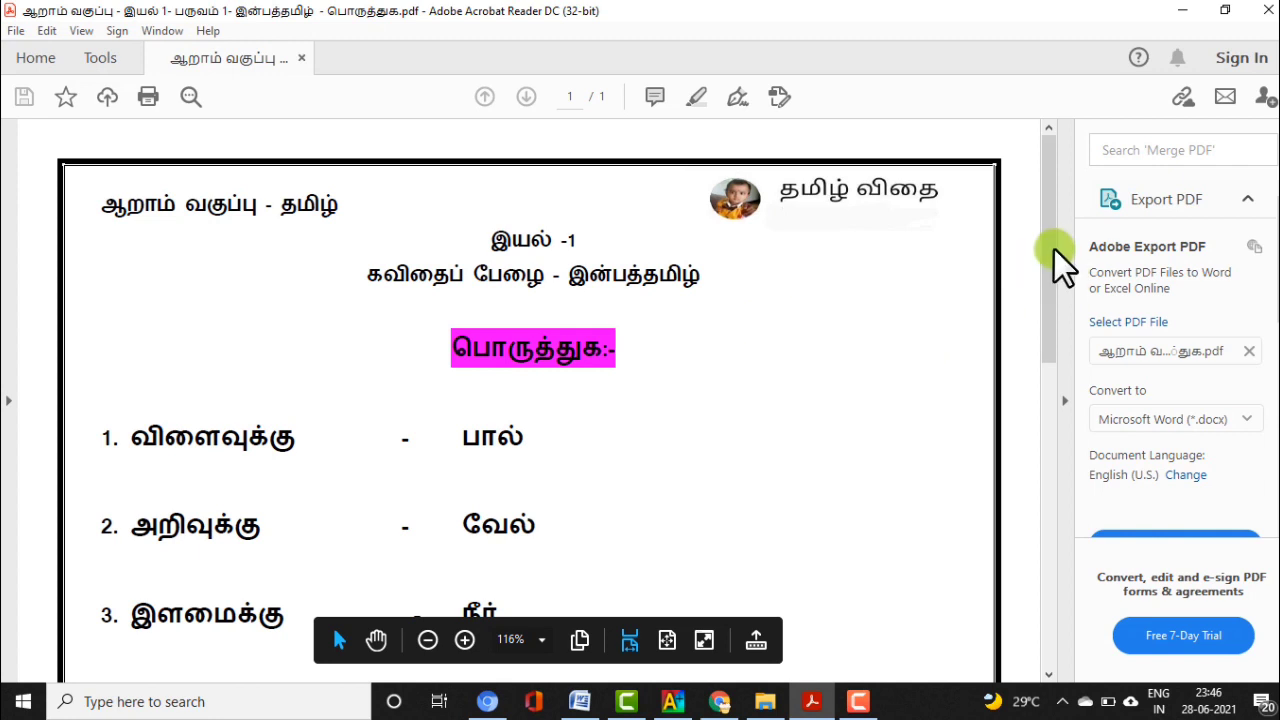
click(1180, 12)
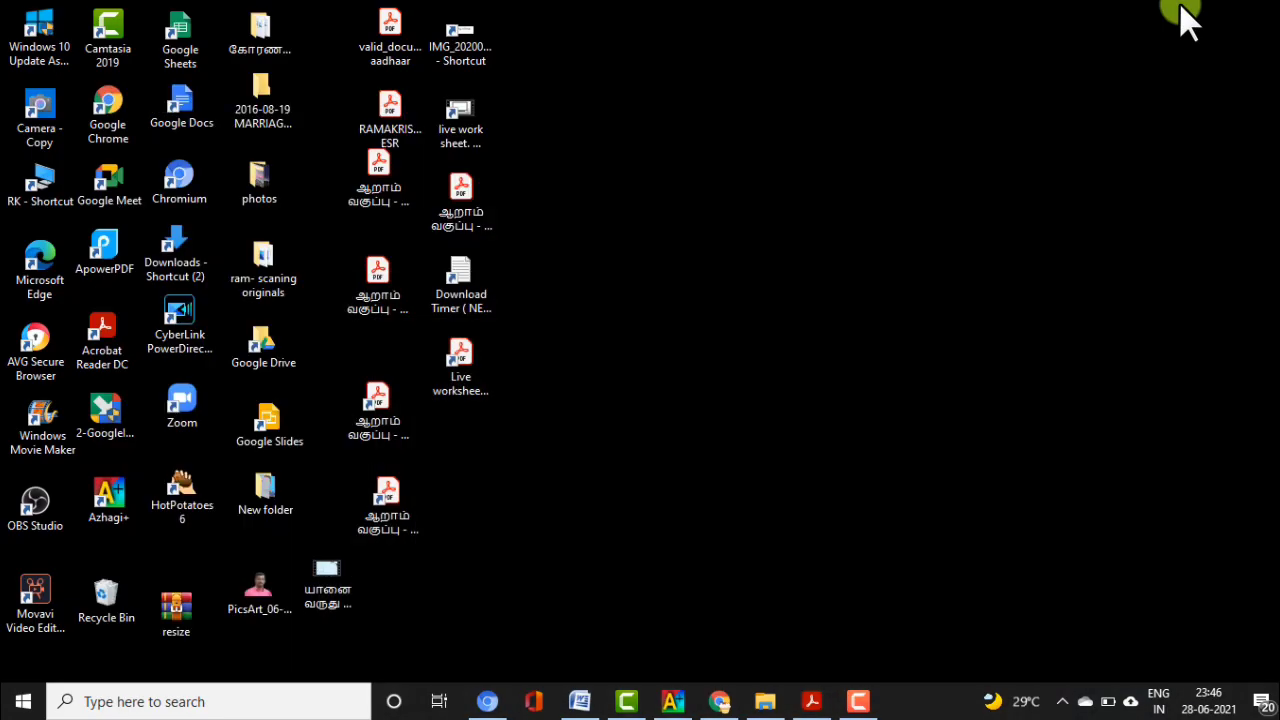
In Chrome's Liveworksheets version, match விளைவுக்கு with நீர், இளமைக்கு with பால், அறிவுக்கு with தோள் and புலவர்க்கு with வேல்
click(727, 705)
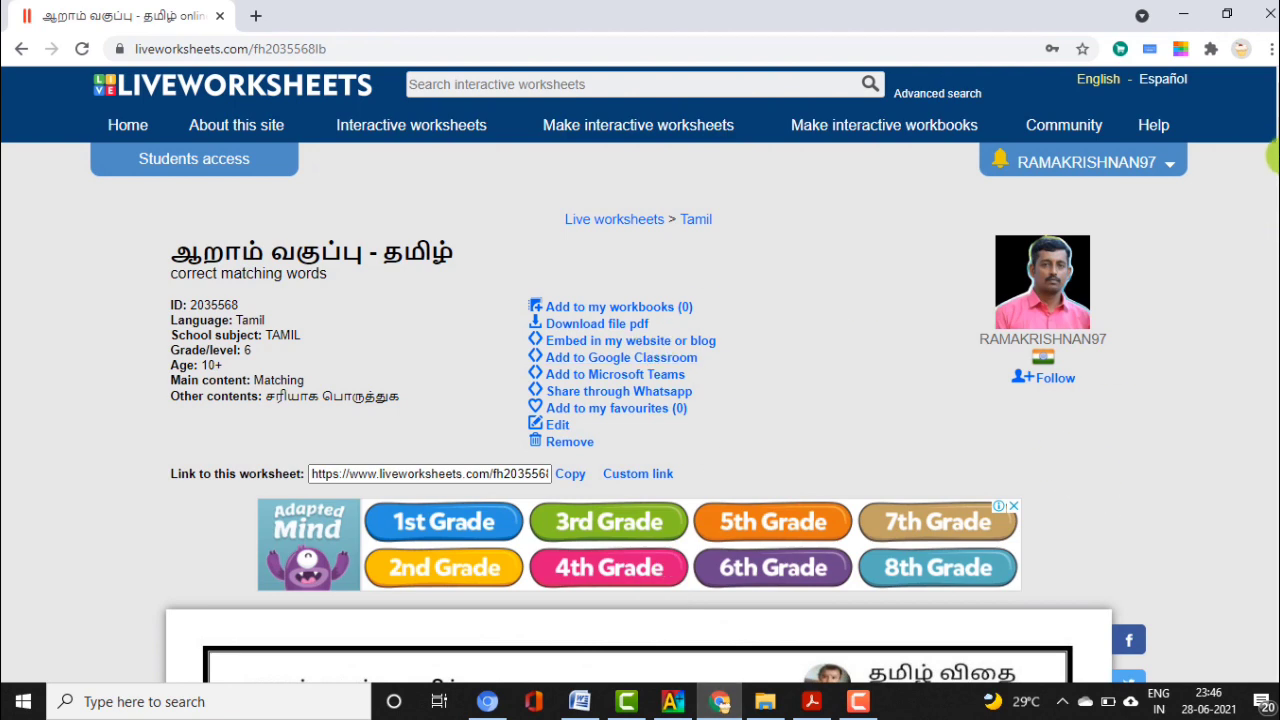
drag(1272, 155, 1272, 225)
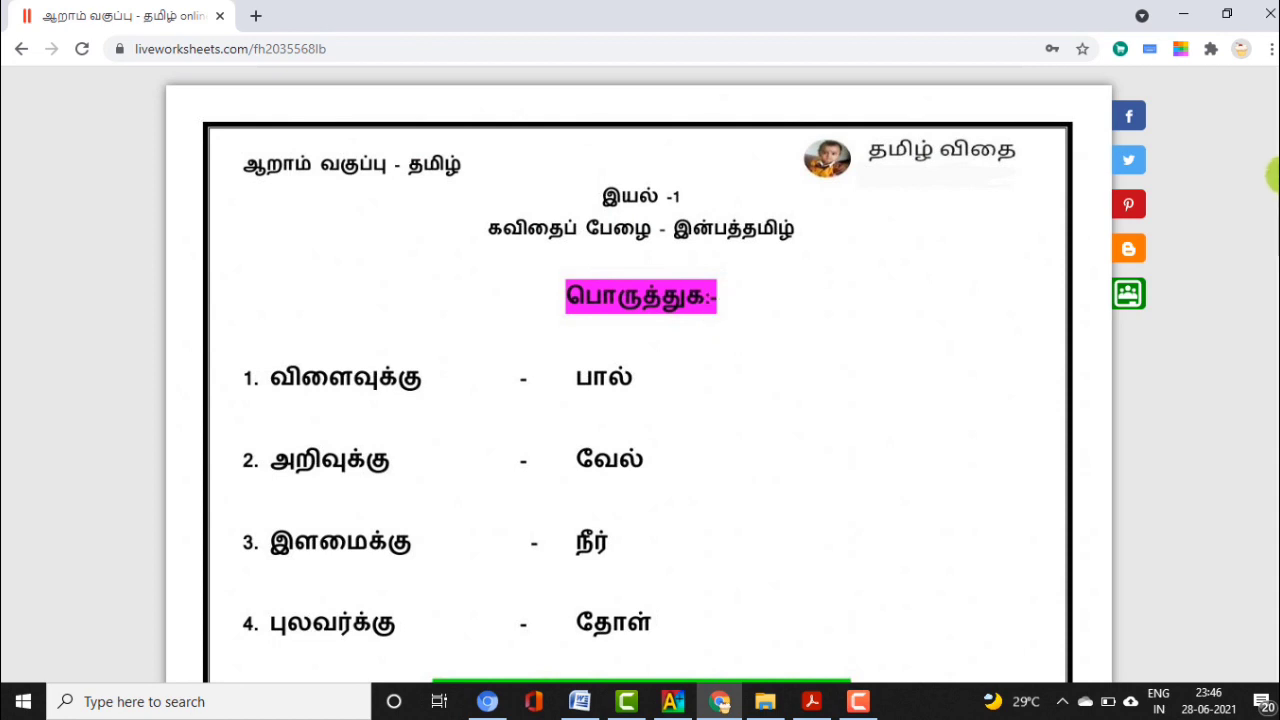
drag(1277, 176, 1277, 244)
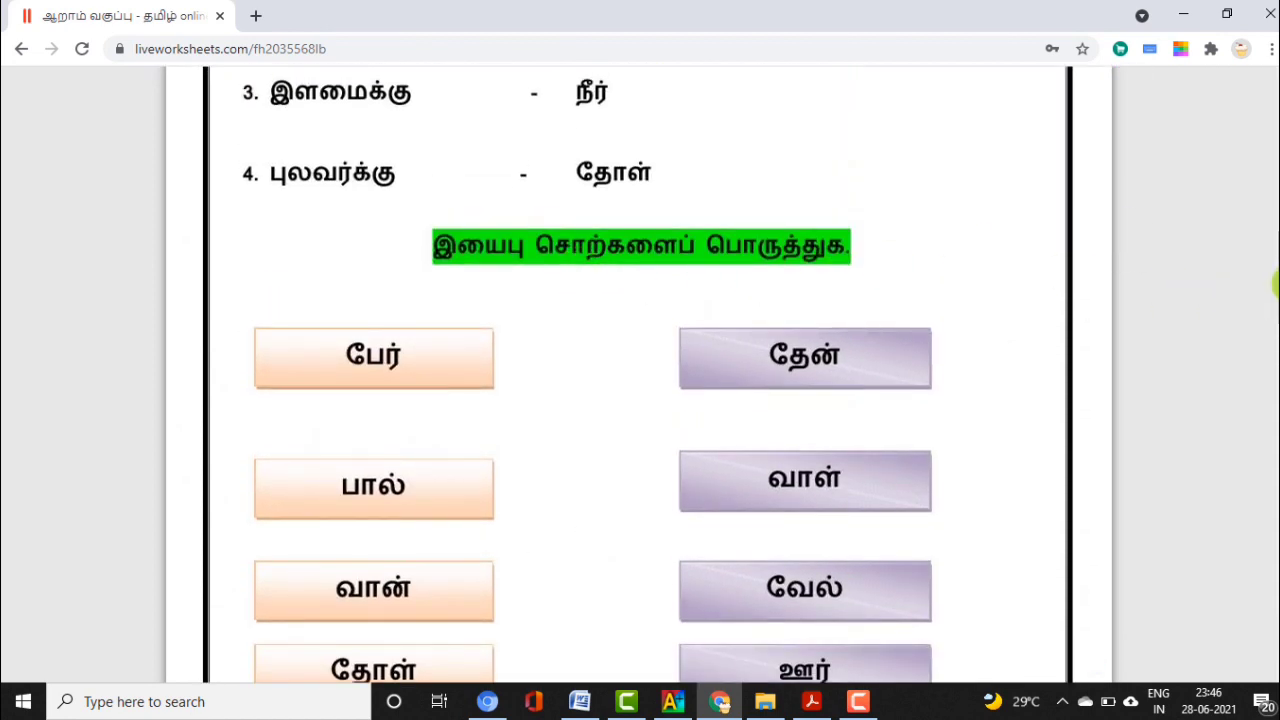
drag(1271, 281, 1268, 237)
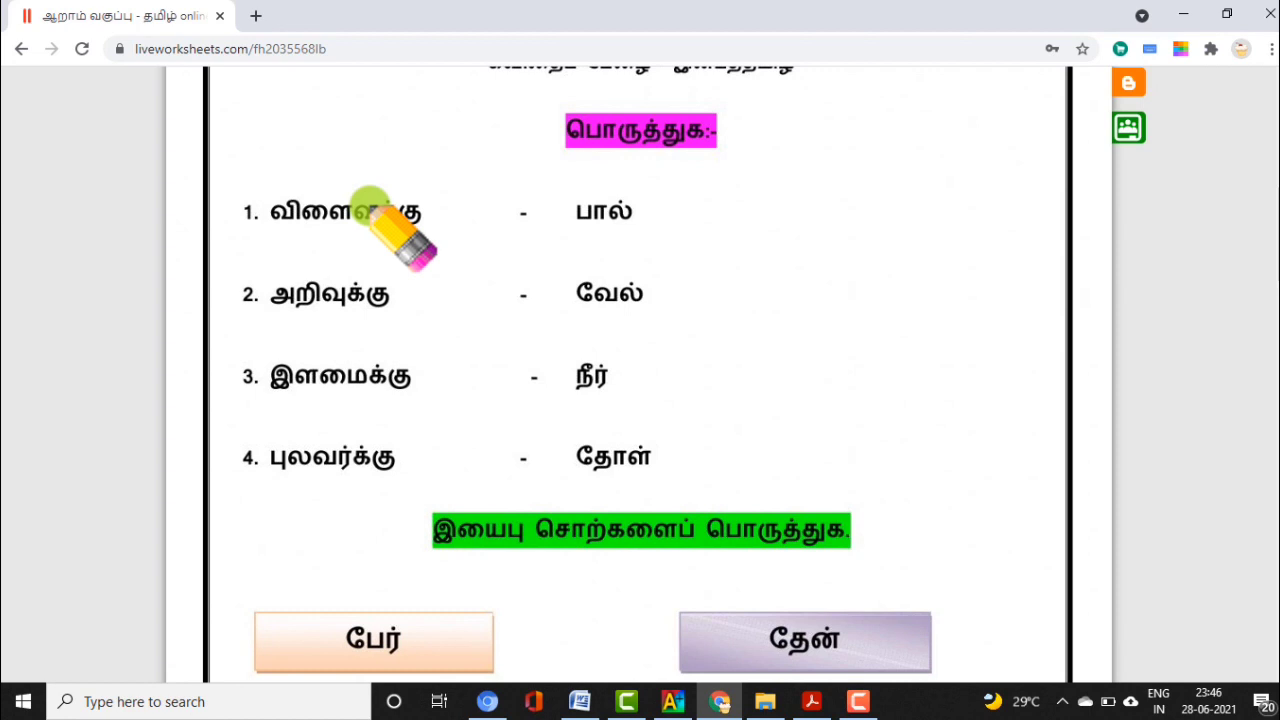
mouse_move(370, 205)
mouse_down()
mouse_move(537, 314)
mouse_move(578, 366)
mouse_up()
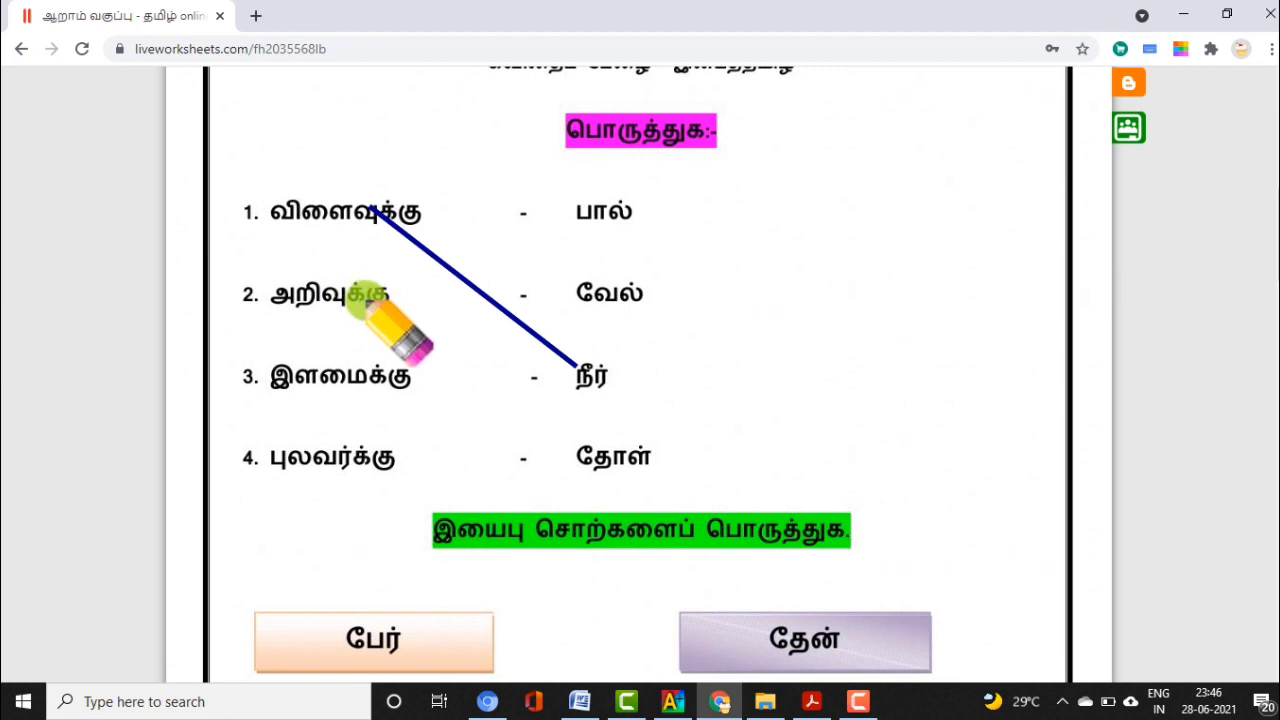
mouse_move(368, 372)
mouse_down()
mouse_move(560, 212)
mouse_move(590, 224)
mouse_up()
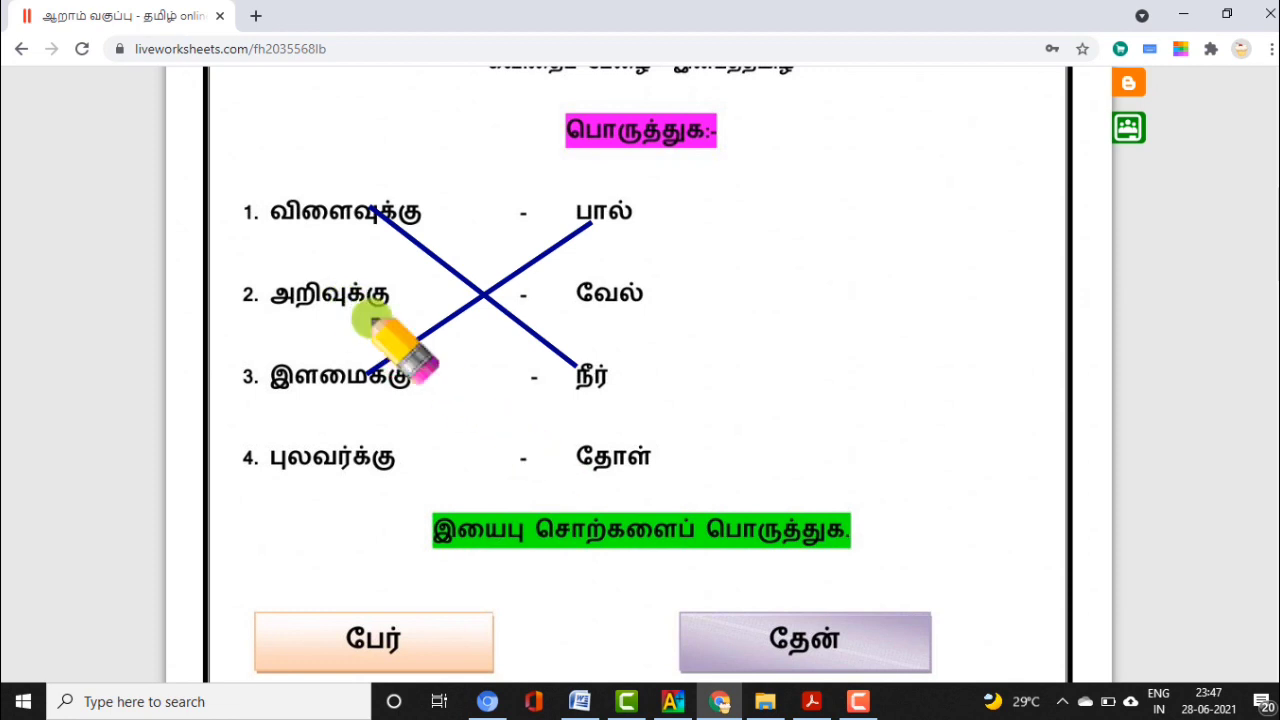
drag(322, 290, 640, 460)
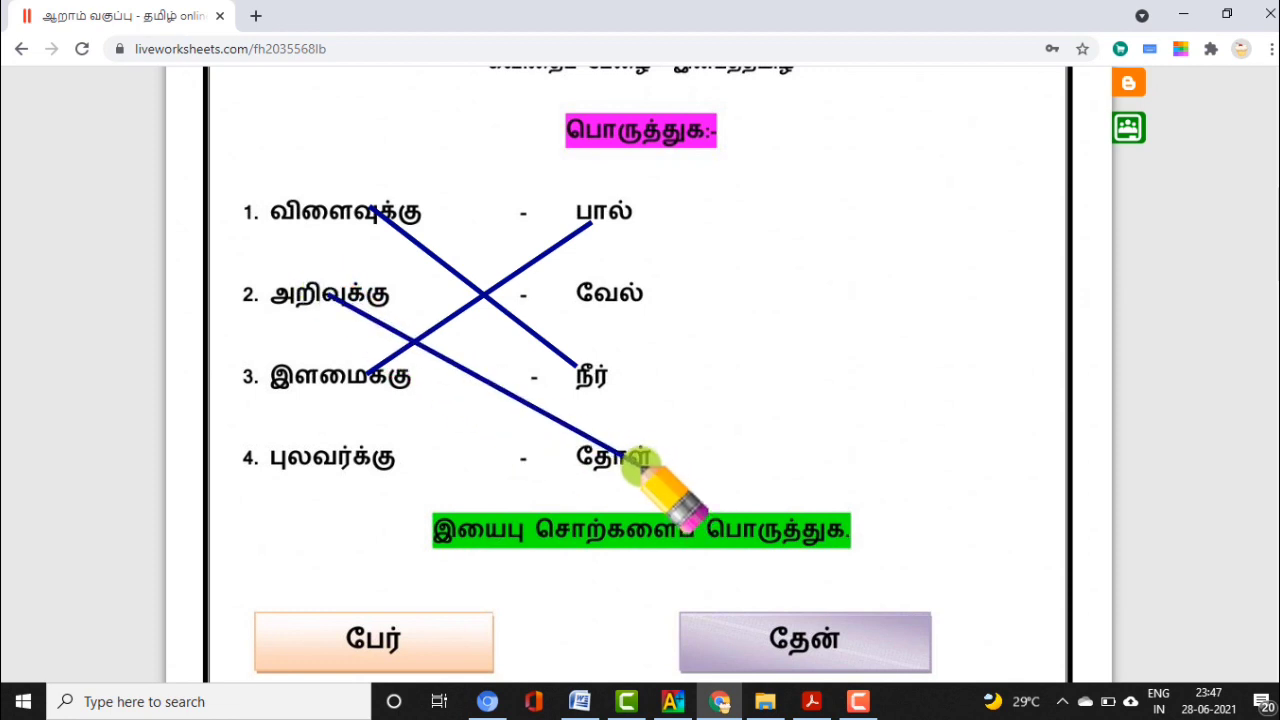
mouse_move(372, 455)
mouse_down()
mouse_move(600, 210)
mouse_move(606, 288)
mouse_move(590, 312)
mouse_move(600, 295)
mouse_up()
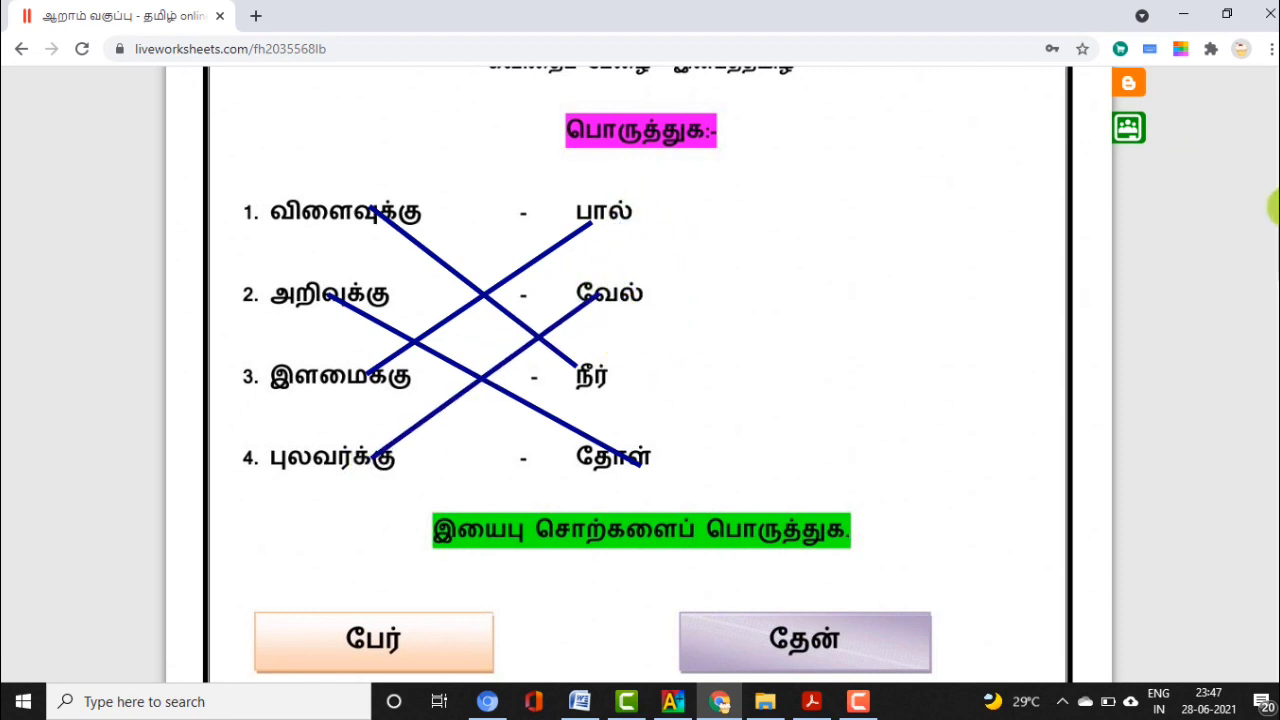
In the rhyming-words exercise, connect பேர் with ஊர், பால் with வேல், வான் with தேன், and தோள் with வாள்
scroll(1272, 218, down, 4)
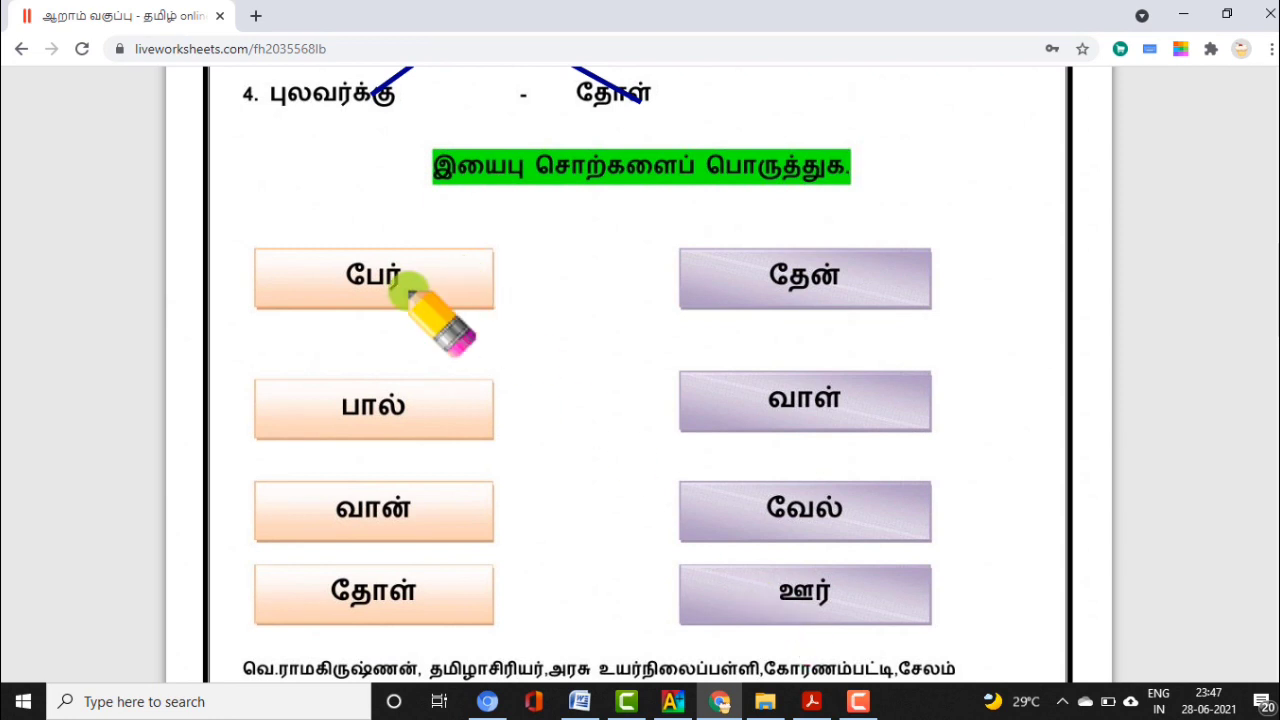
drag(432, 318, 677, 486)
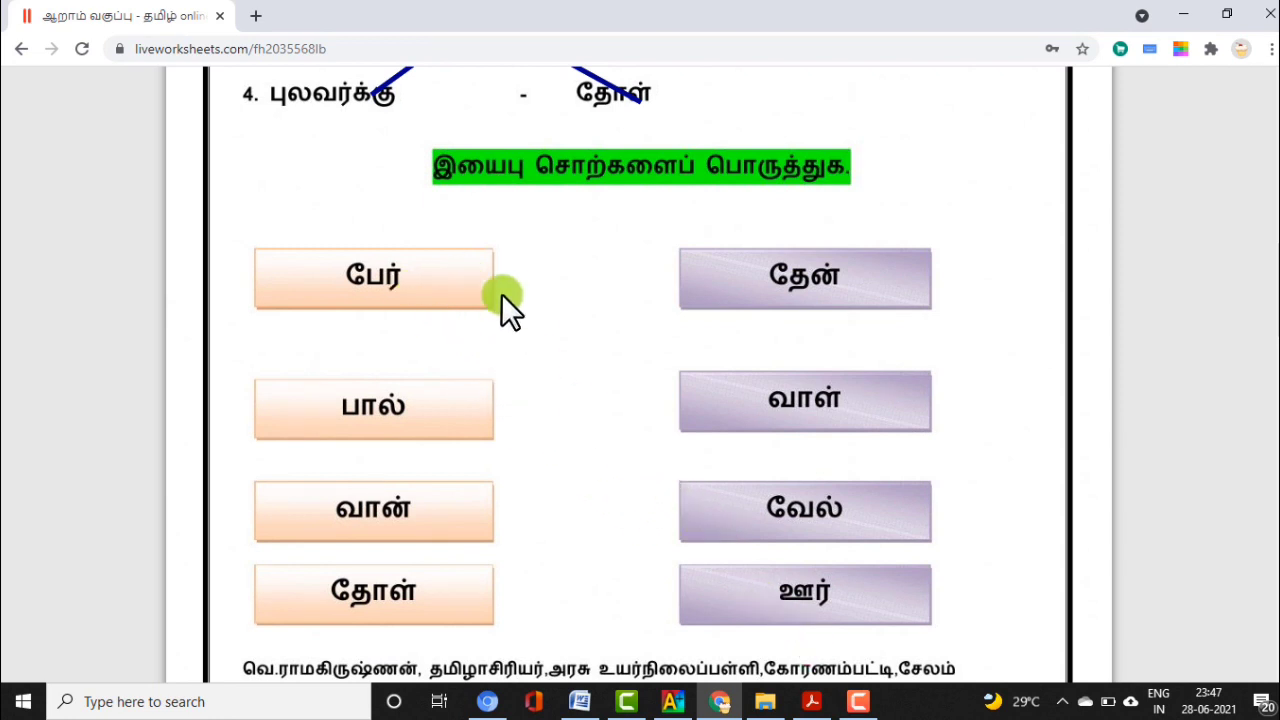
drag(432, 289, 716, 538)
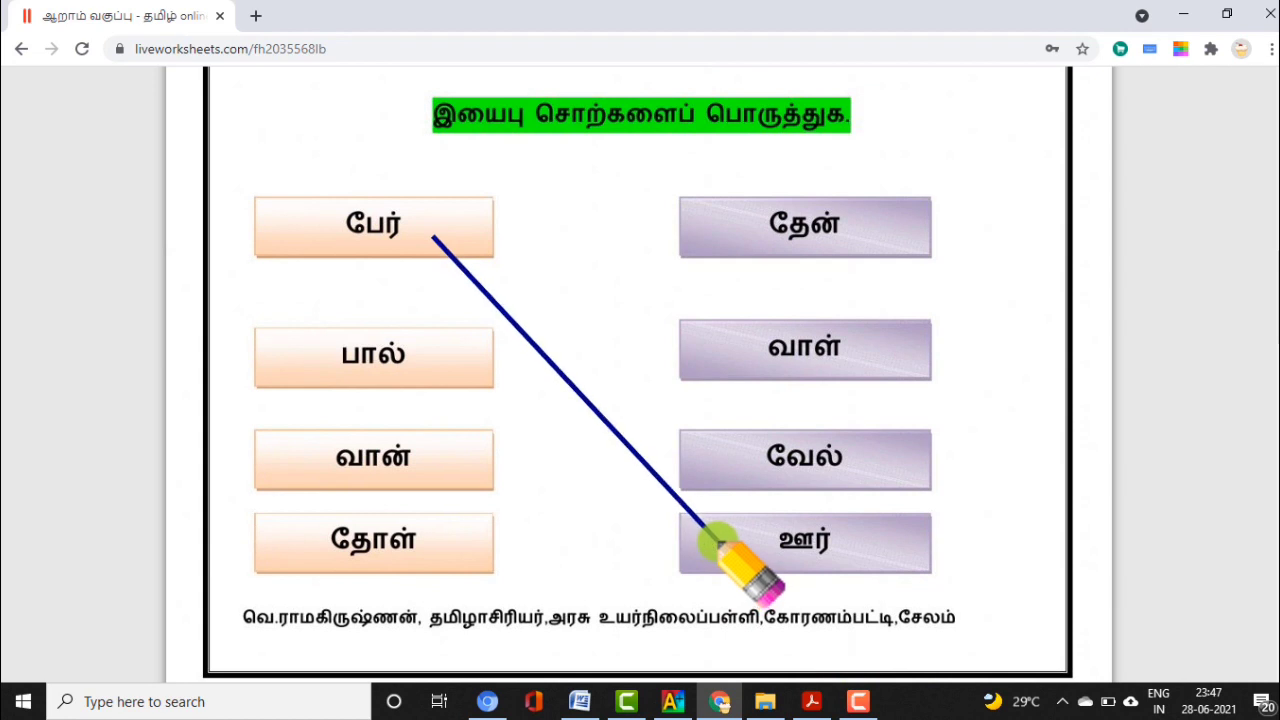
mouse_move(395, 377)
mouse_down()
mouse_move(731, 483)
mouse_move(771, 465)
mouse_up()
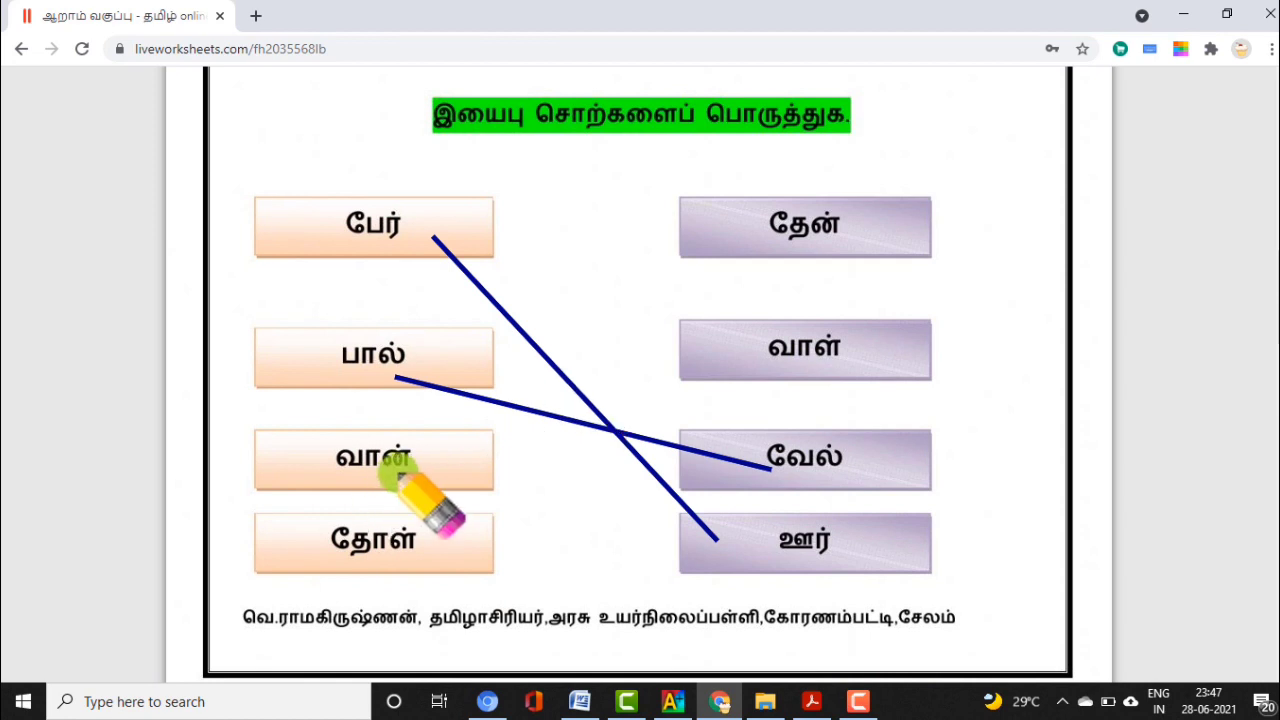
mouse_move(412, 457)
mouse_down()
mouse_move(777, 206)
mouse_move(755, 215)
mouse_up()
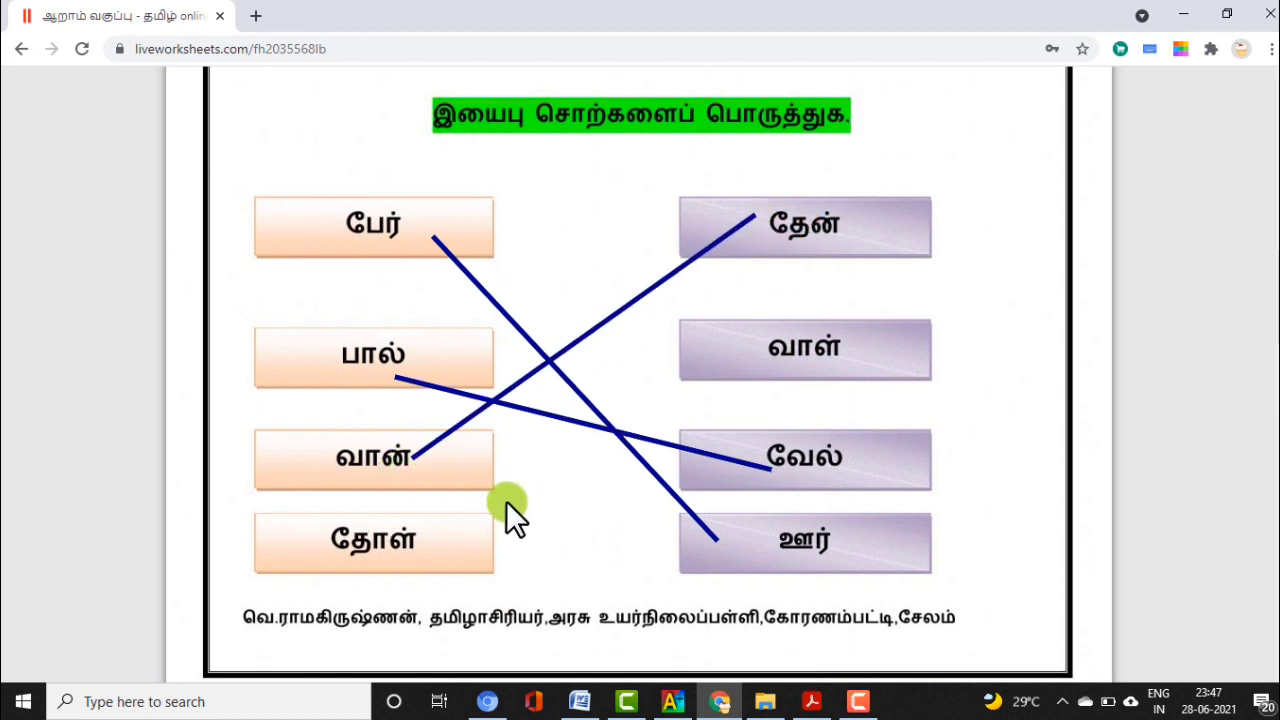
mouse_move(472, 528)
mouse_down()
mouse_move(694, 440)
mouse_move(783, 346)
mouse_up()
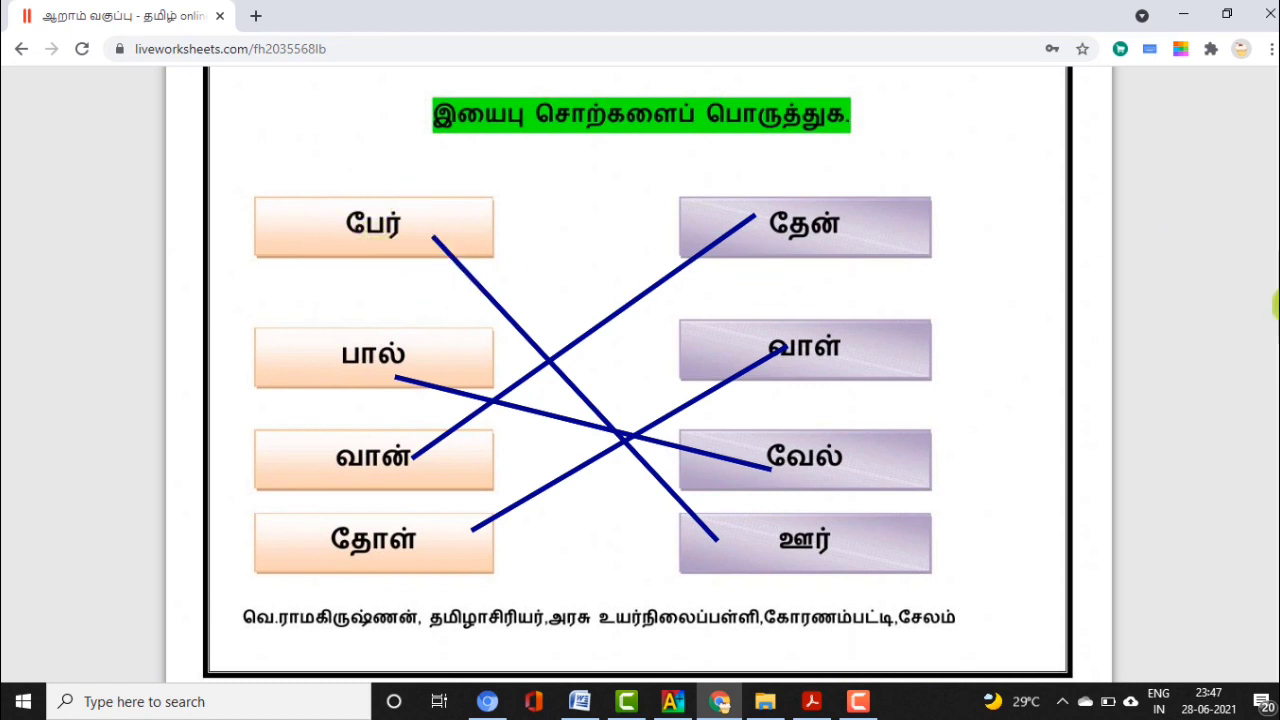
Finish the completed worksheet and have its answers checked
scroll(1275, 305, up, 3)
scroll(1275, 263, up, 2)
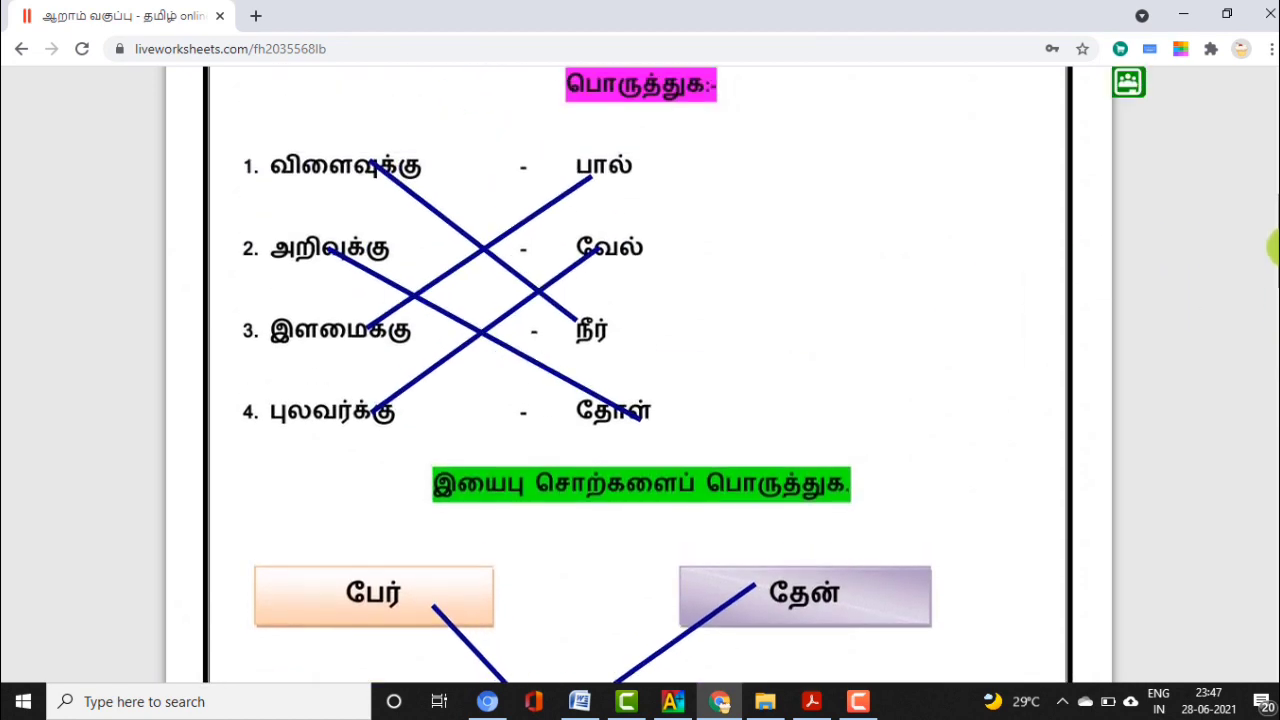
scroll(1276, 300, down, 8)
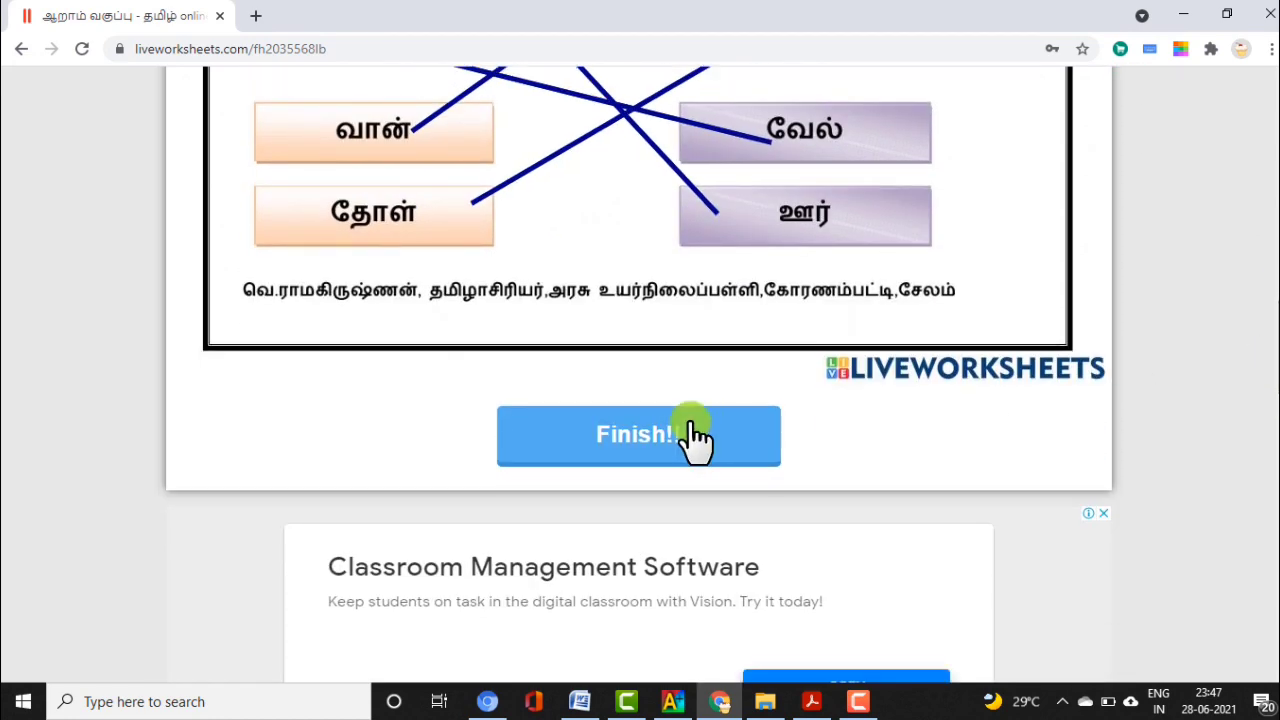
click(693, 433)
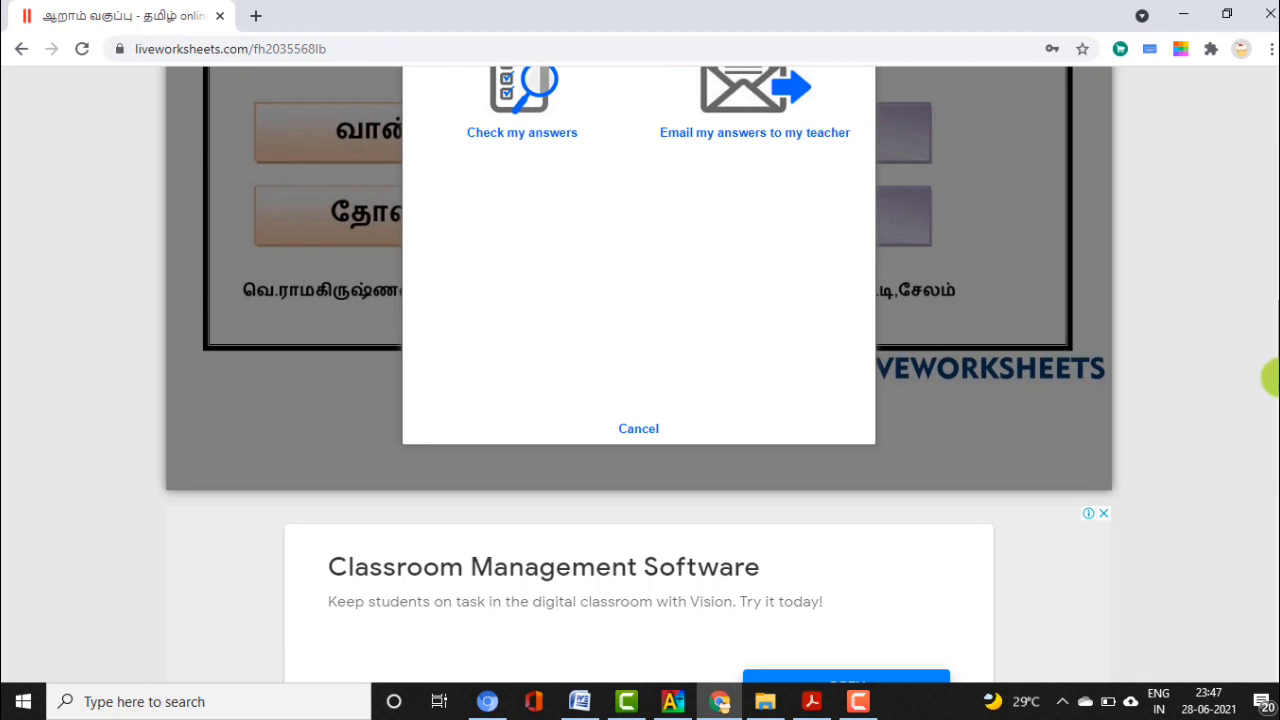
scroll(1268, 378, up, 3)
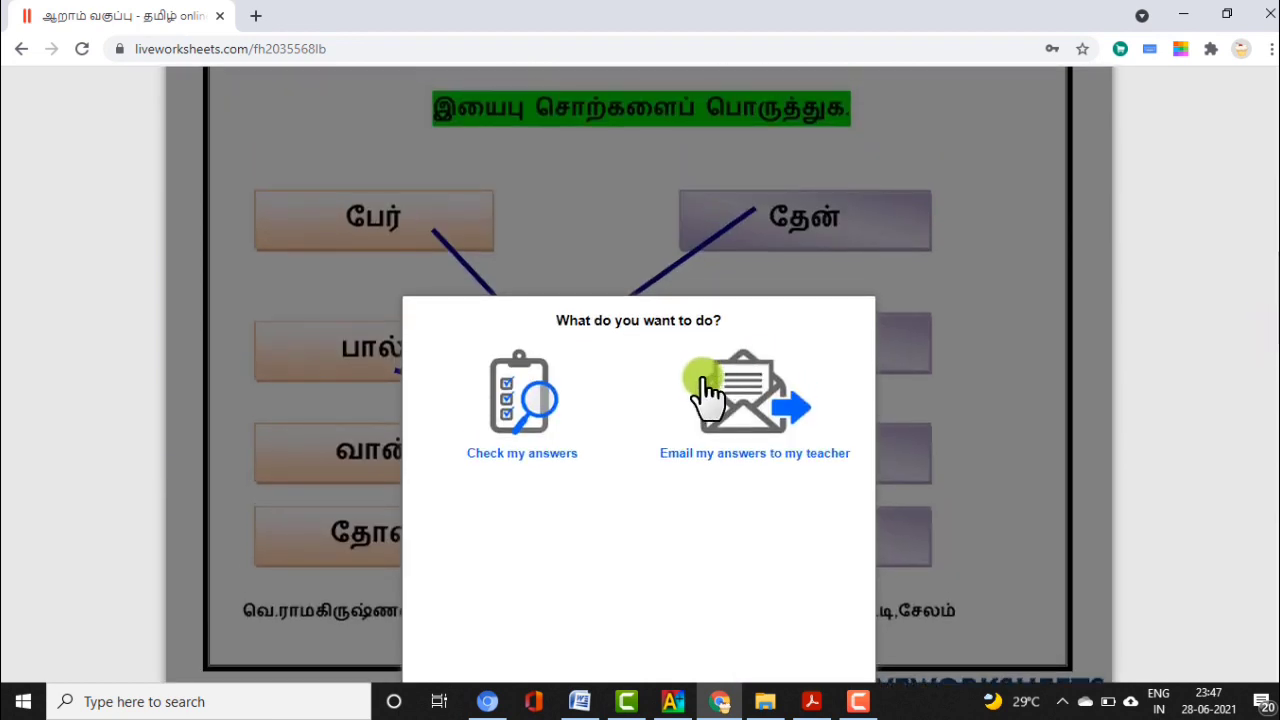
click(520, 456)
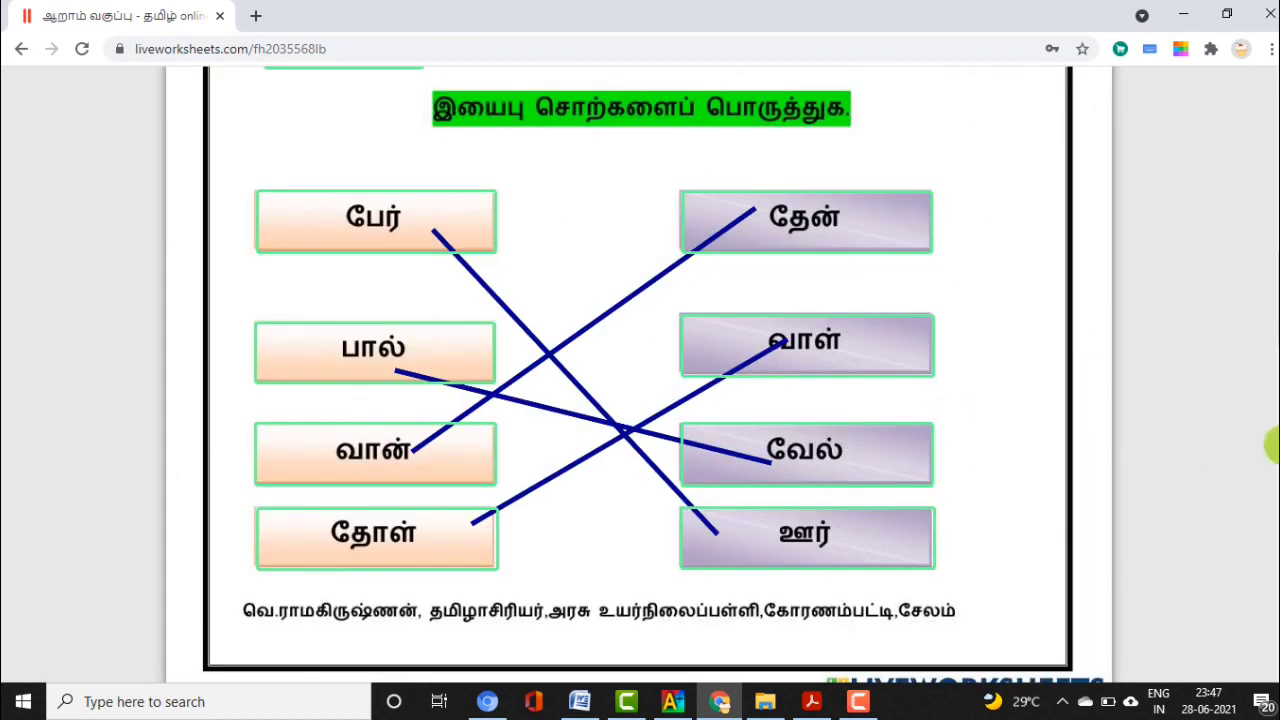
Review the worksheet's score and the marked matches in both exercises
drag(1272, 305, 1275, 175)
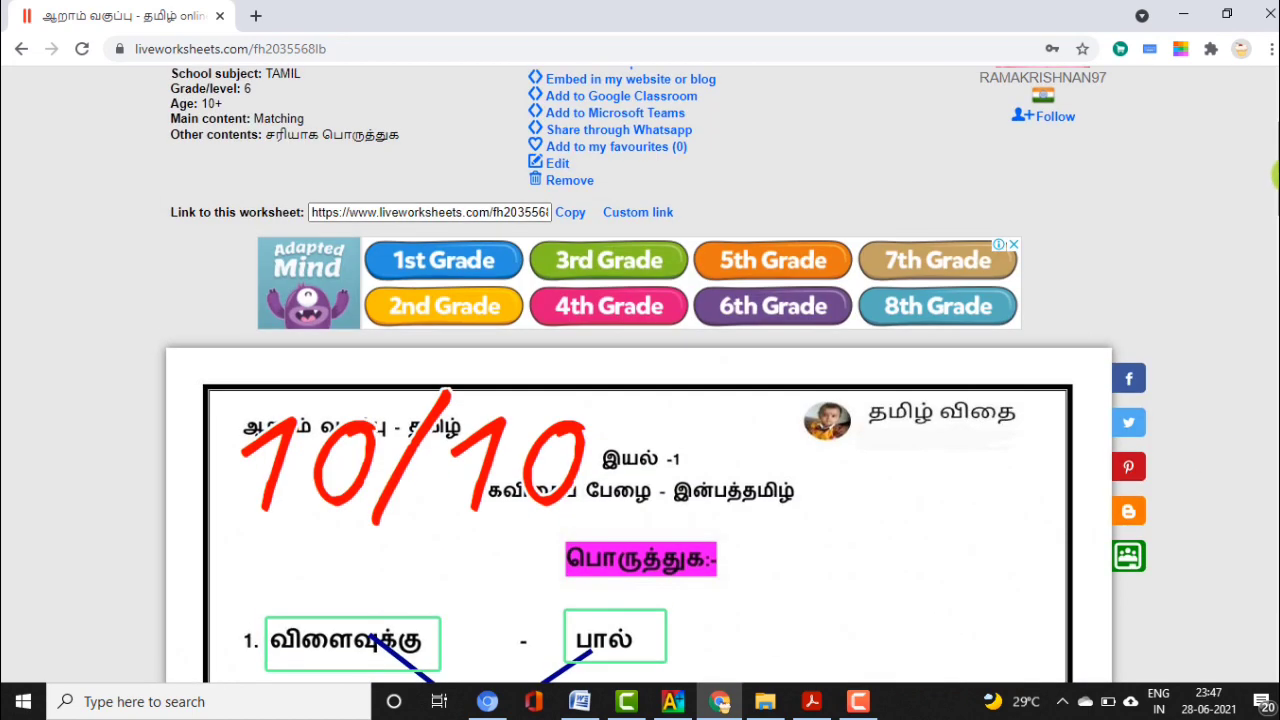
scroll(1275, 175, down, 9)
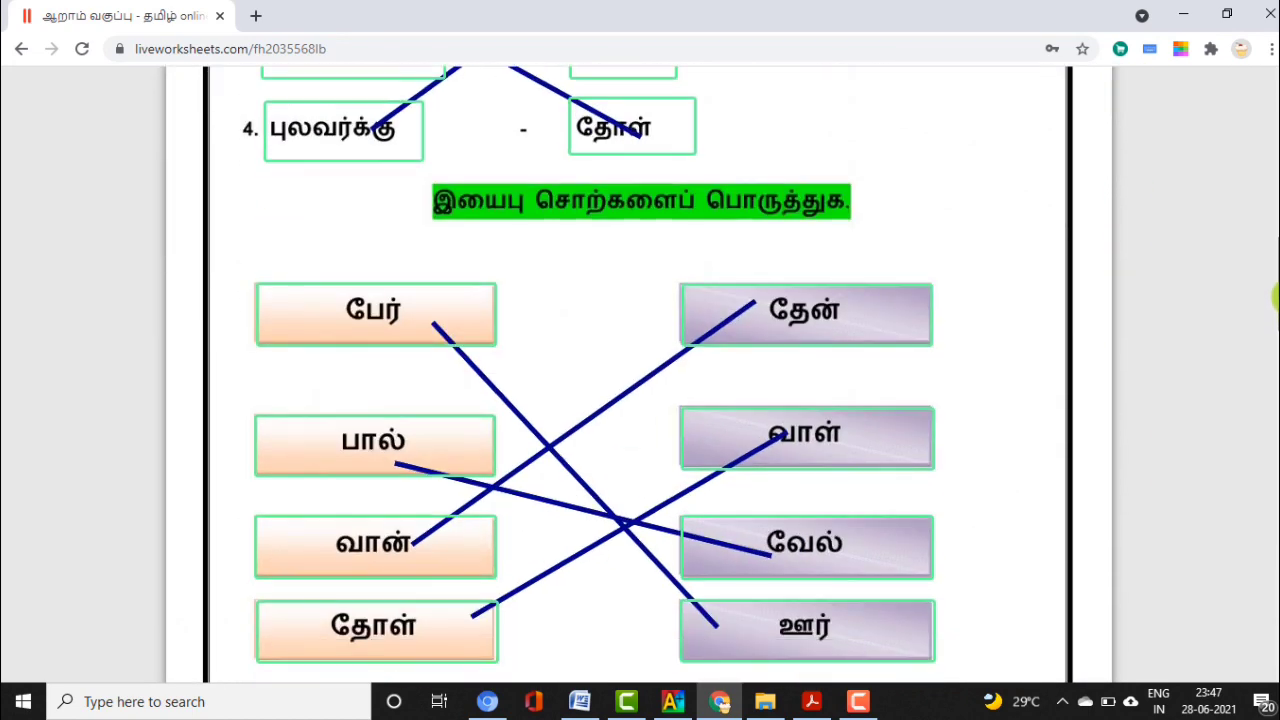
scroll(1271, 150, up, 6)
drag(1271, 150, 1270, 123)
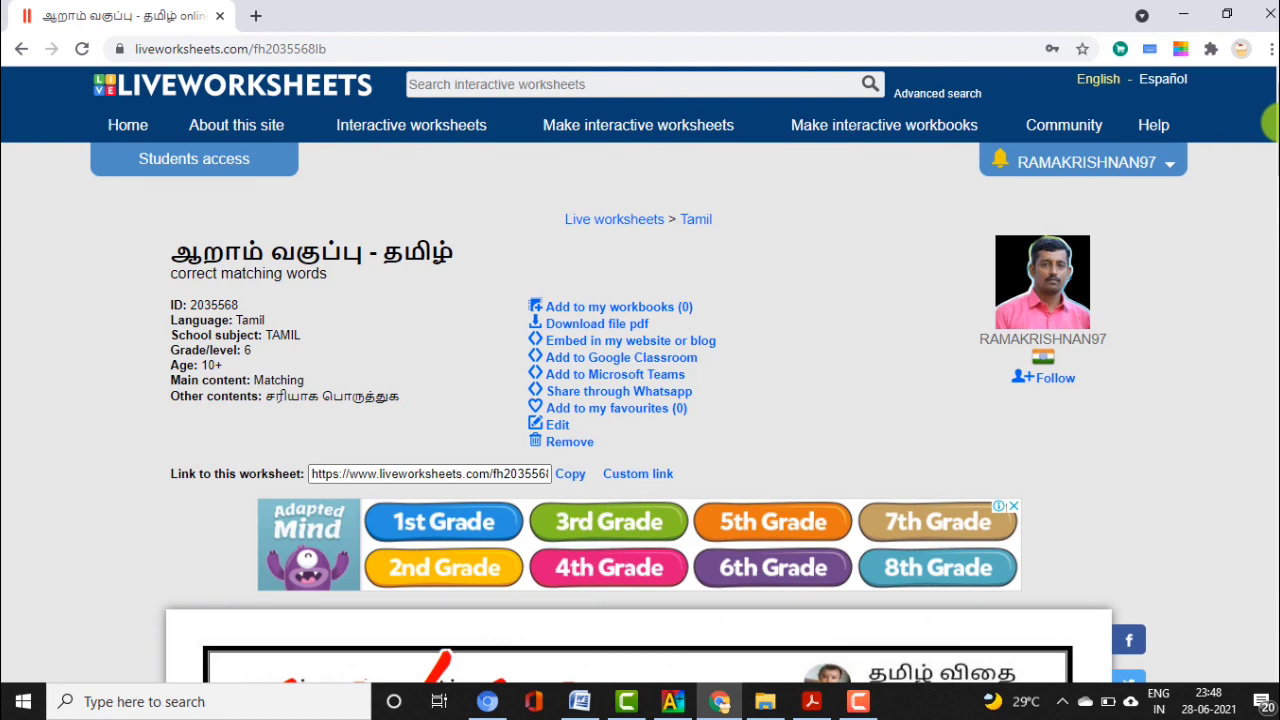
mouse_move(1270, 123)
mouse_down()
mouse_move(1275, 205)
mouse_move(1273, 123)
mouse_up()
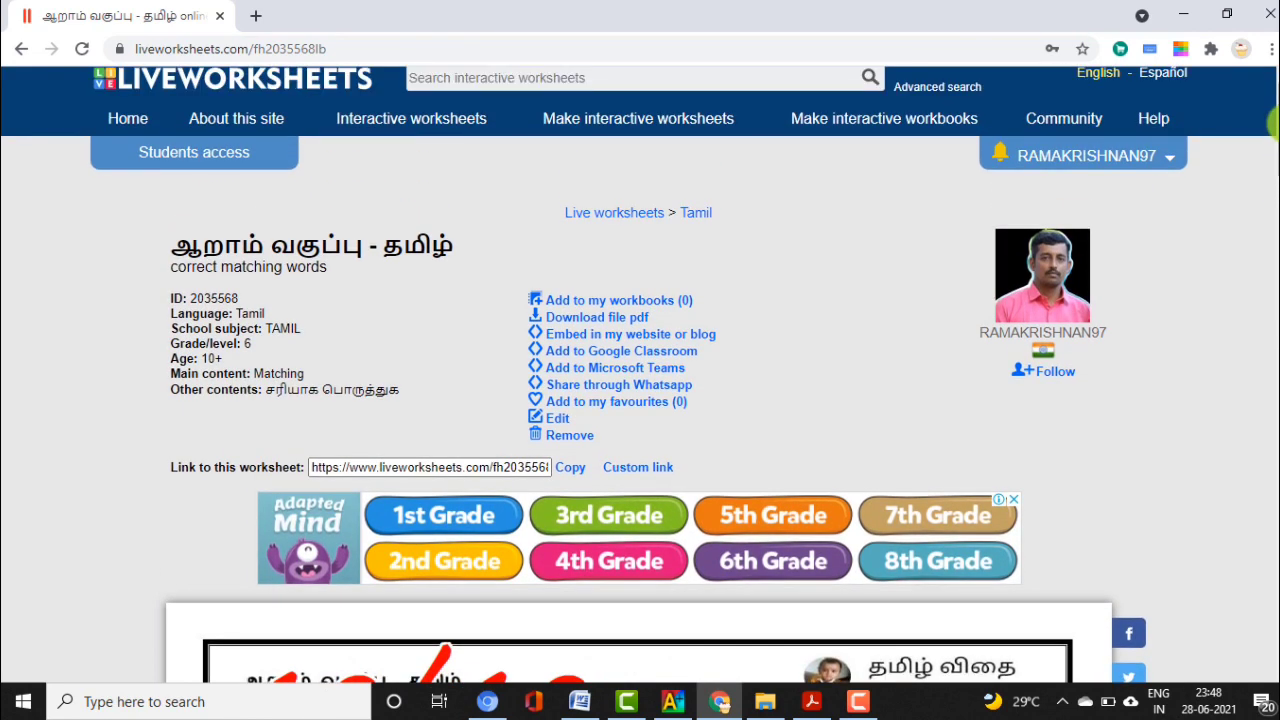
Open the ஆறாம் வகுப்பு - தமிழ் worksheet for editing
click(553, 418)
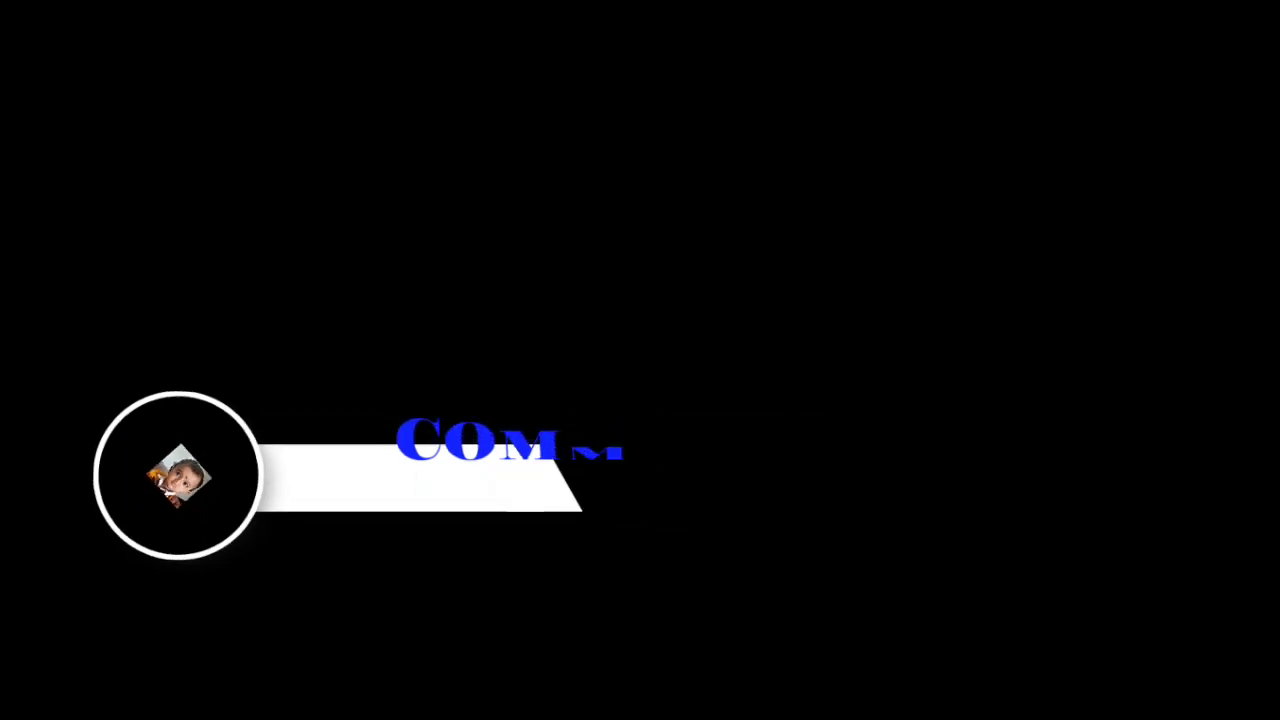
click(814, 398)
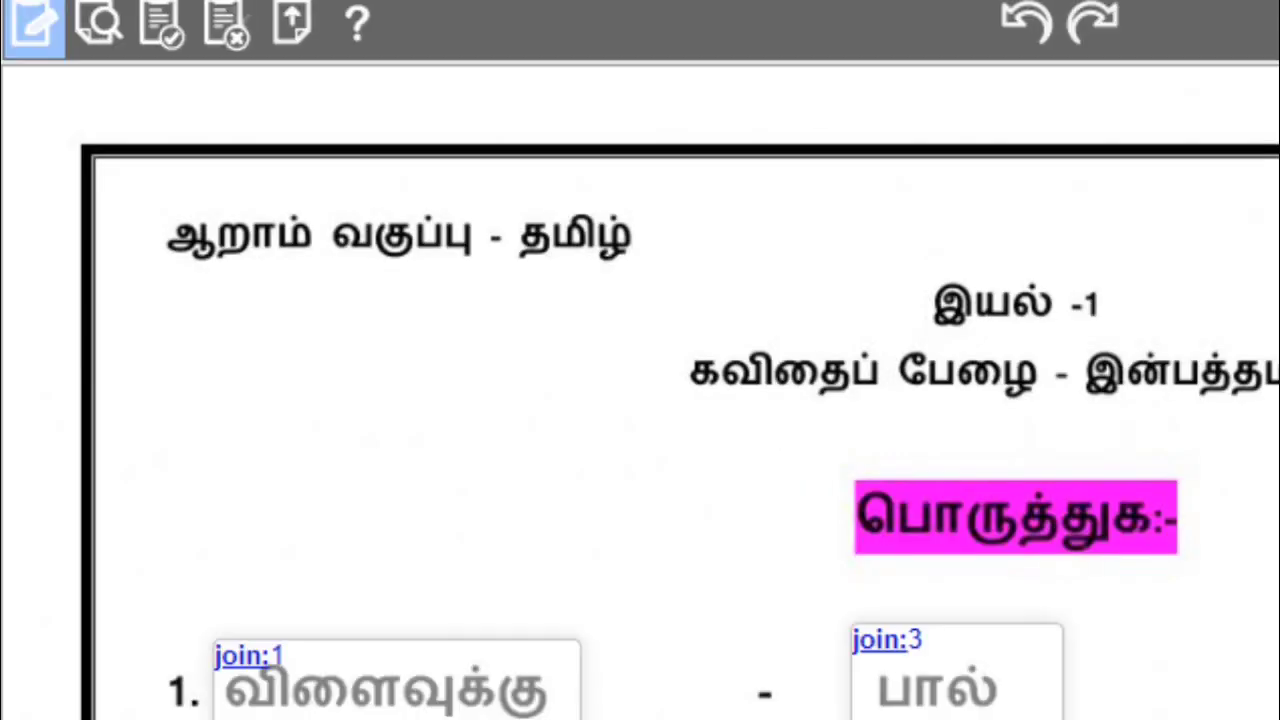
Examine the join numbers assigned to the word boxes in both matching exercises of the worksheet
scroll(640, 400, down, 3)
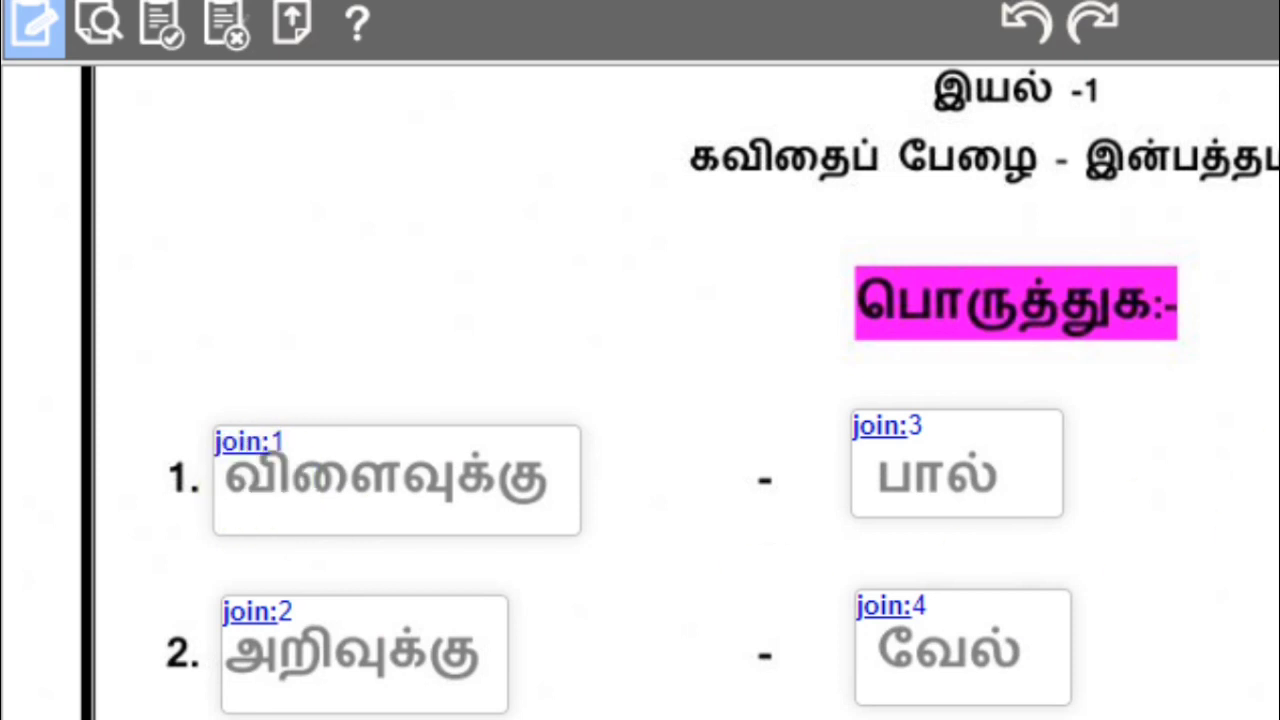
scroll(640, 400, down, 5)
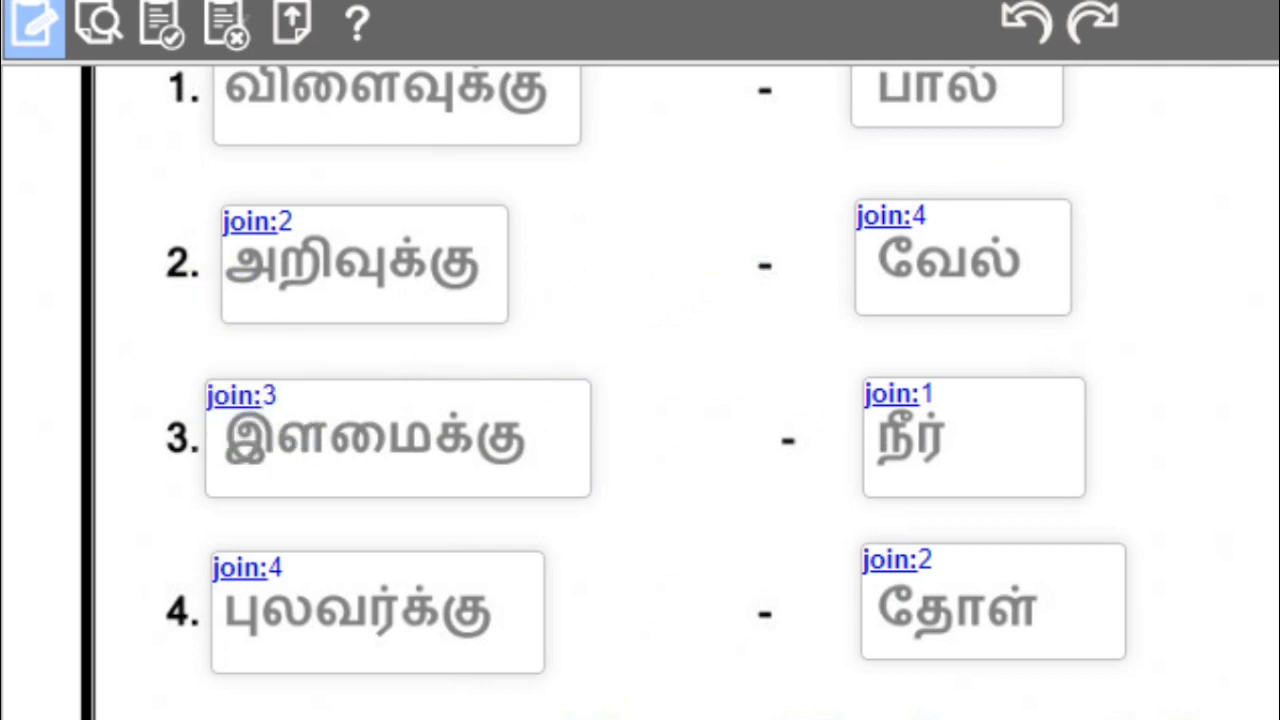
scroll(640, 360, up, 1)
scroll(640, 360, down, 1)
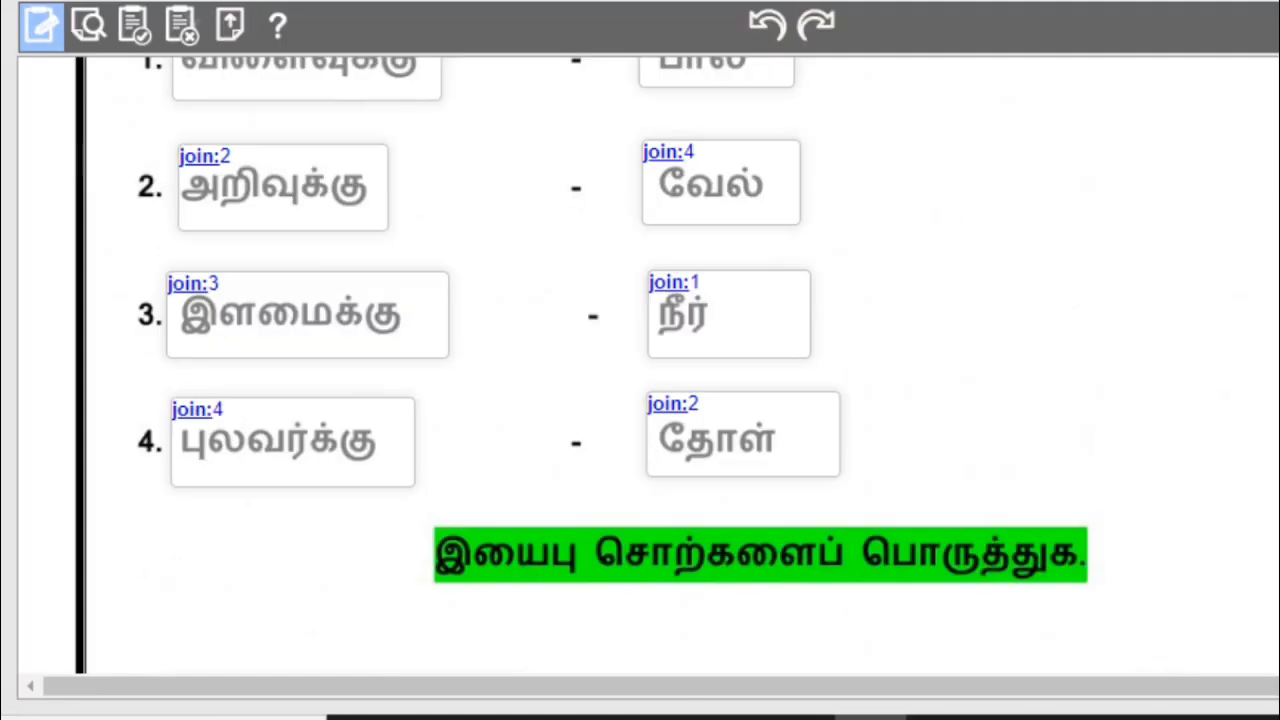
scroll(676, 365, down, 3)
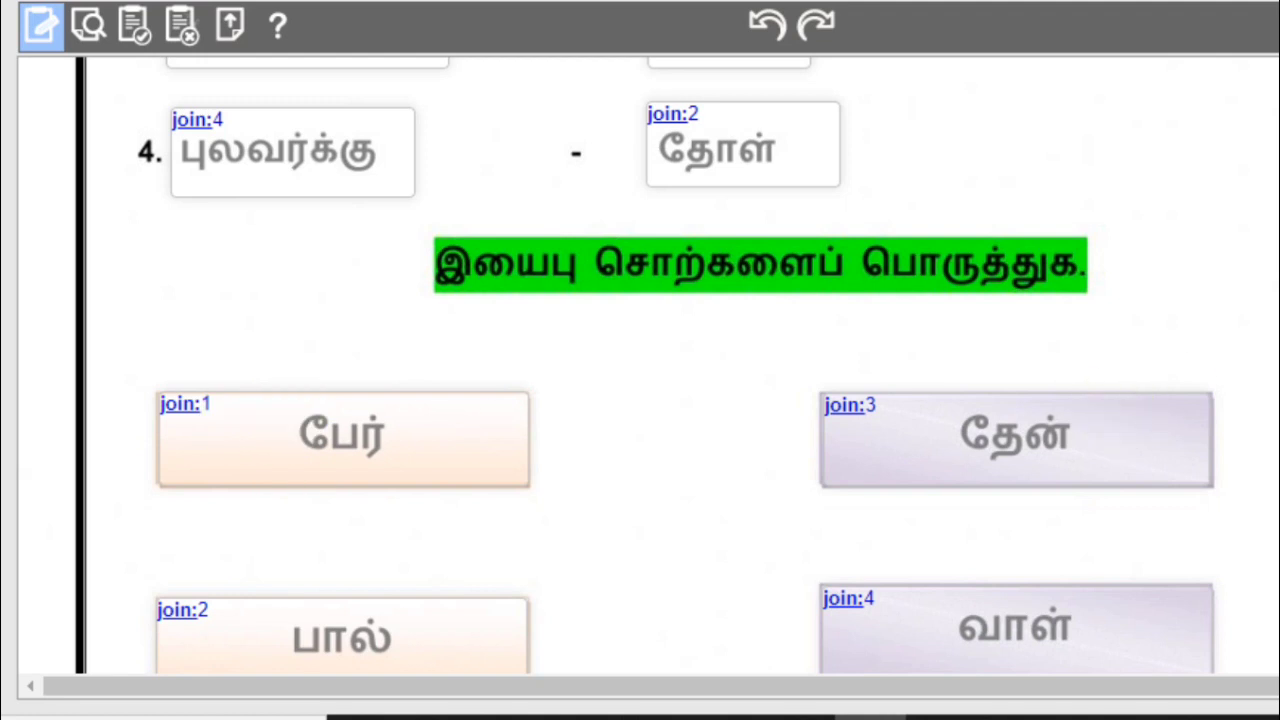
scroll(640, 380, down, 3)
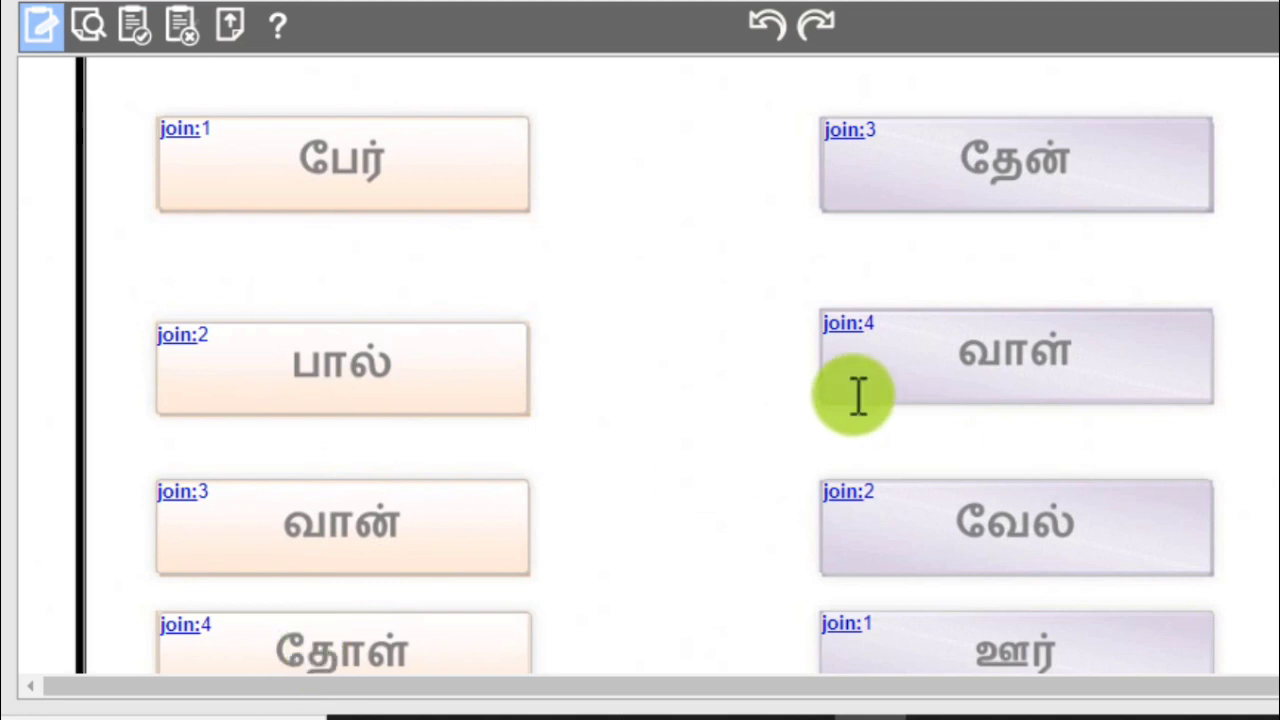
scroll(640, 360, down, 3)
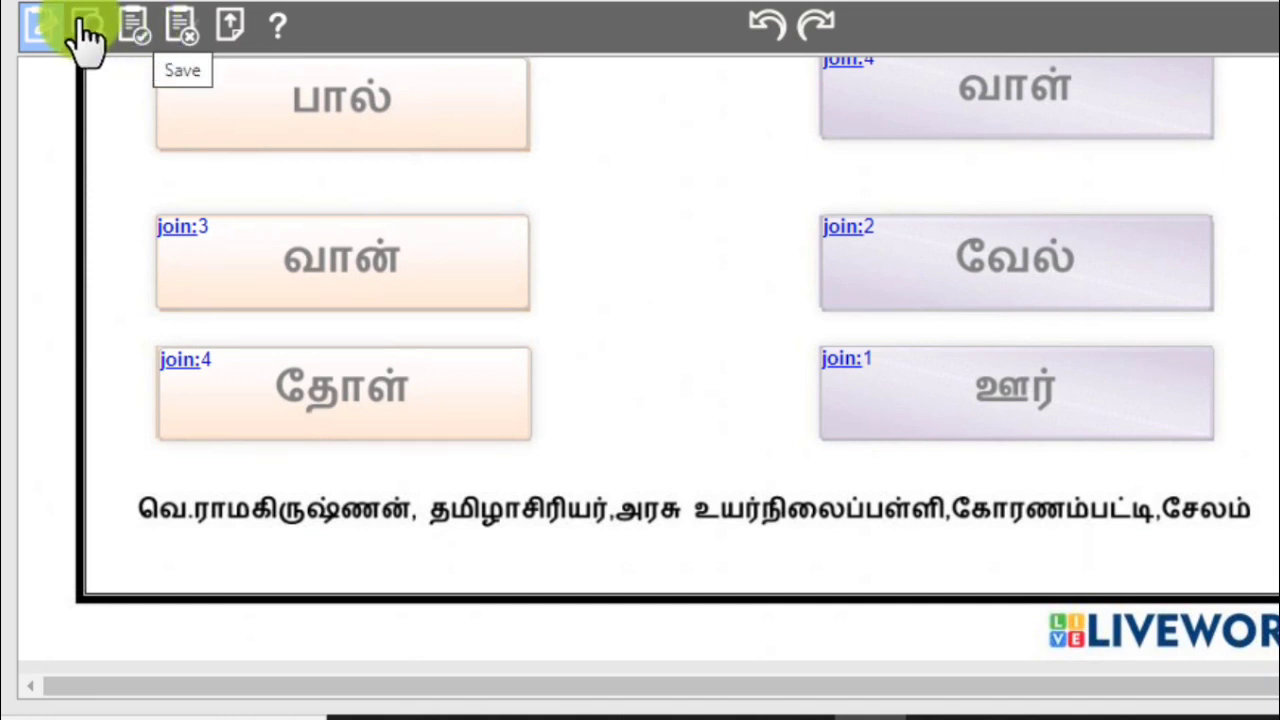
click(45, 28)
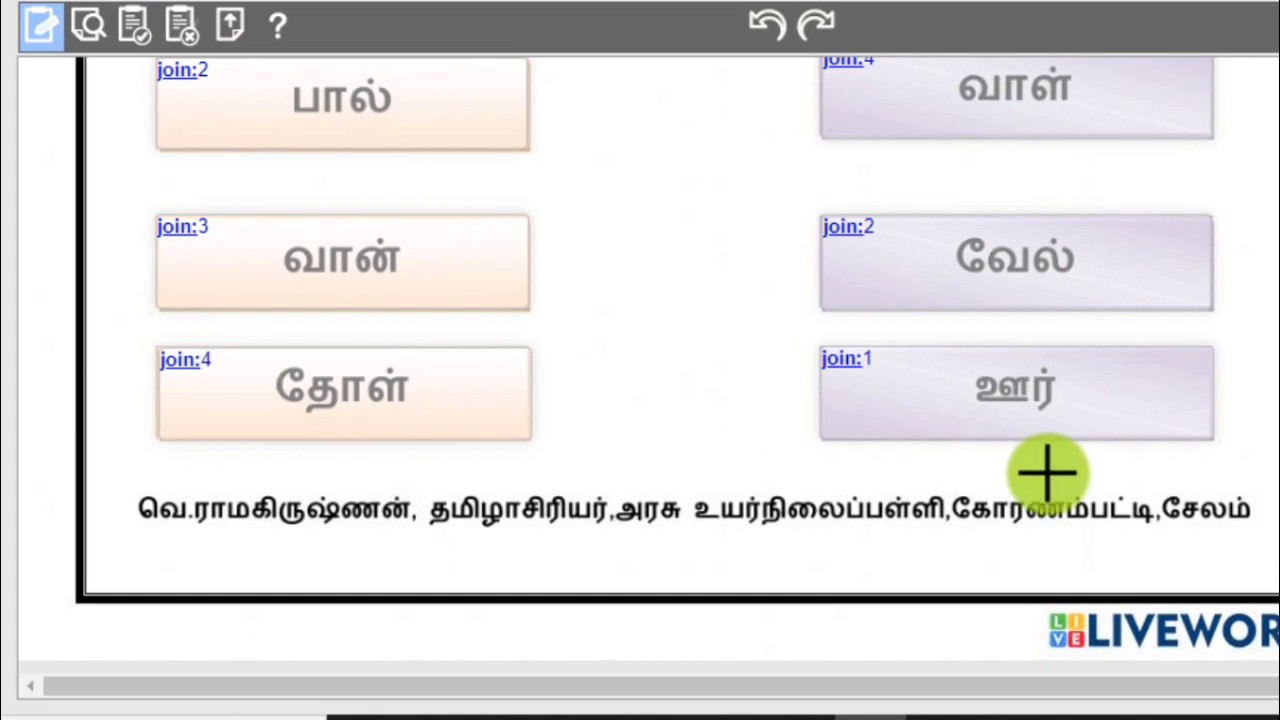
drag(1272, 516, 1271, 14)
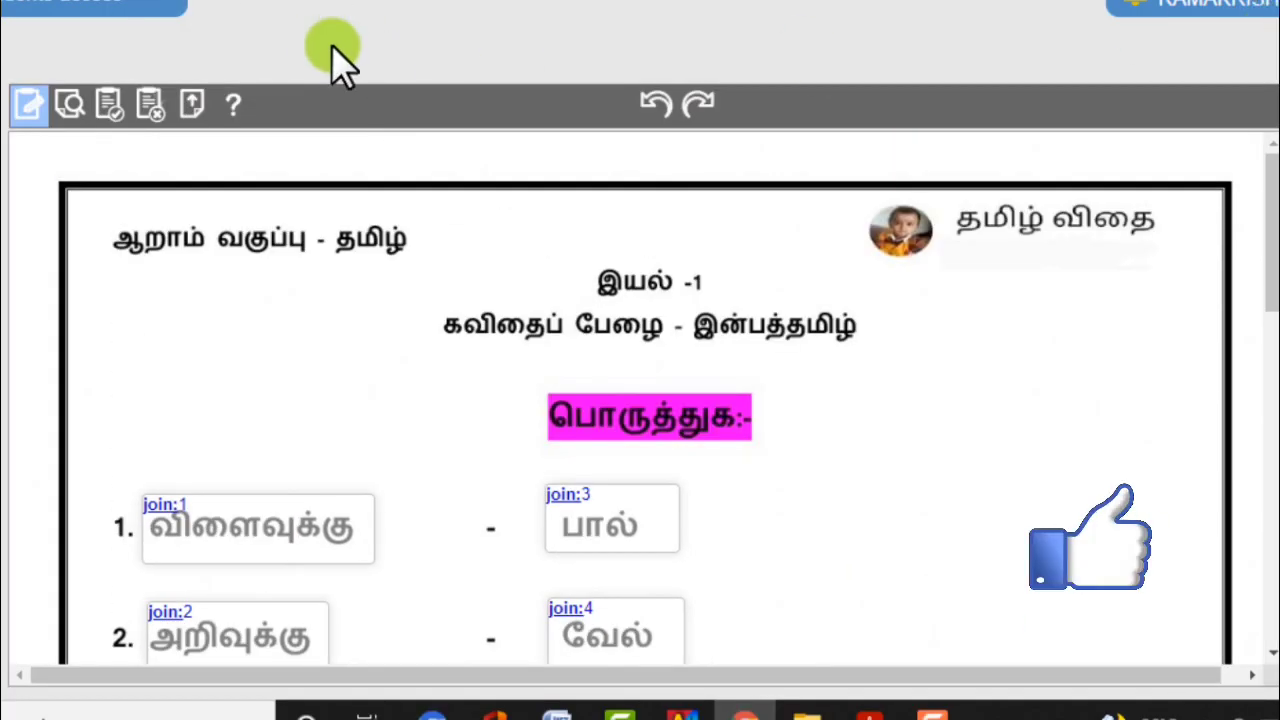
Preview the worksheet as students see it and look through its exercises
click(70, 104)
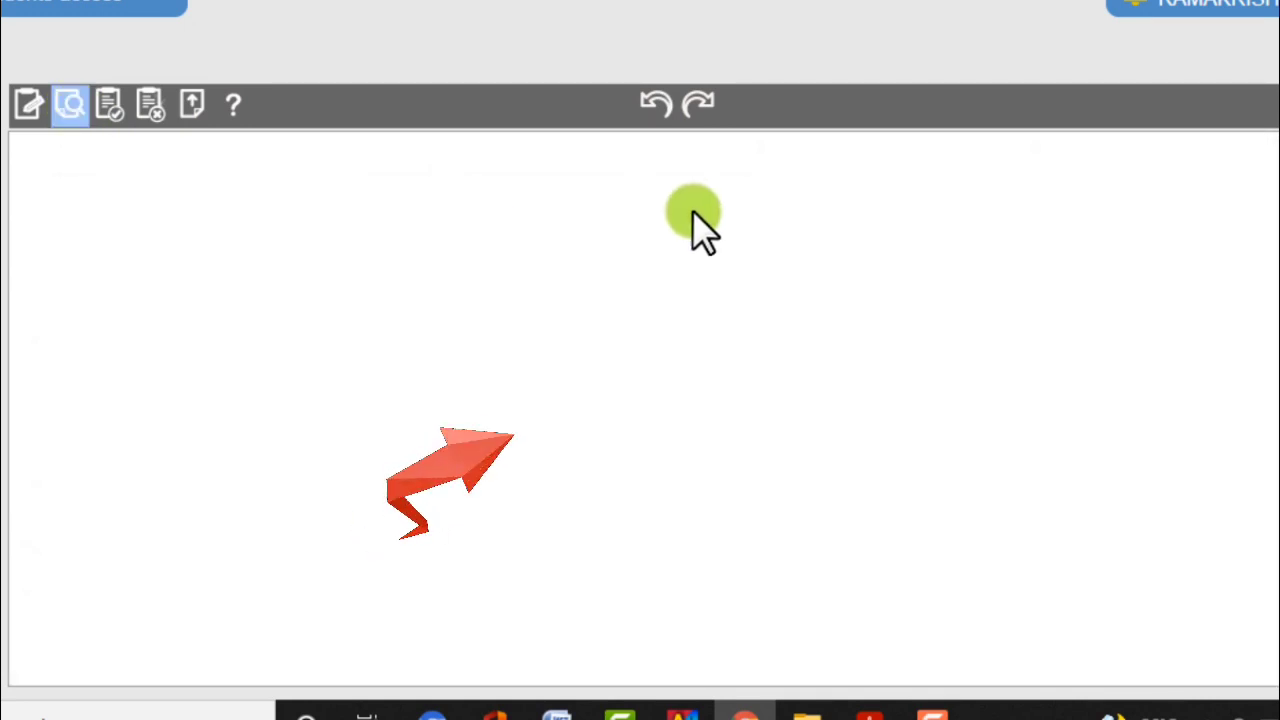
drag(1274, 168, 1276, 243)
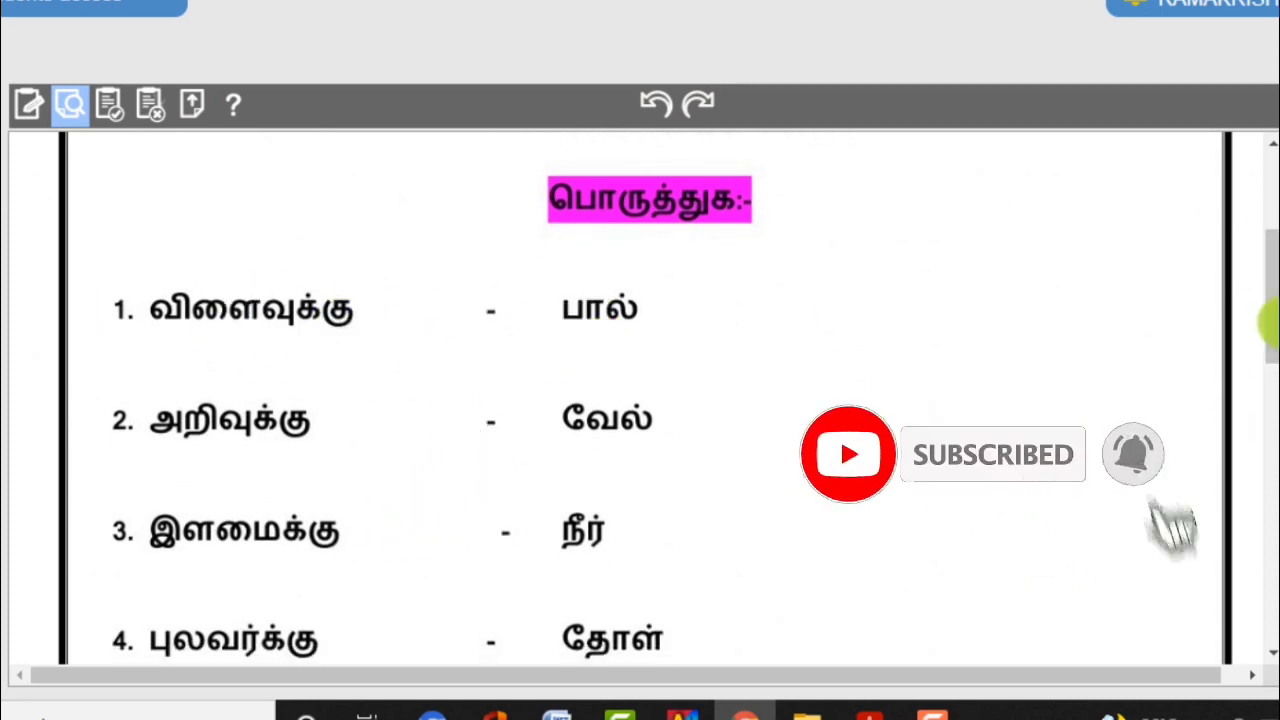
drag(1271, 311, 1271, 311)
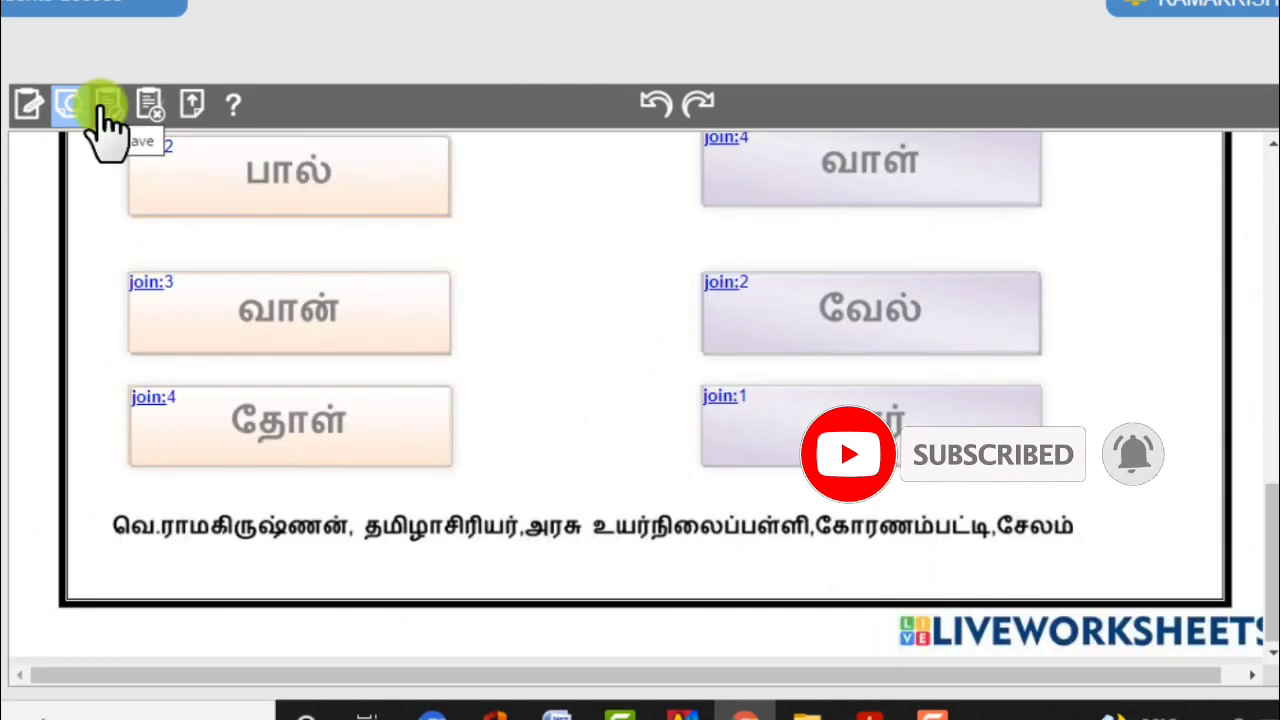
Open the worksheet's save settings and try to save without choosing any sharing or replacement option
click(104, 104)
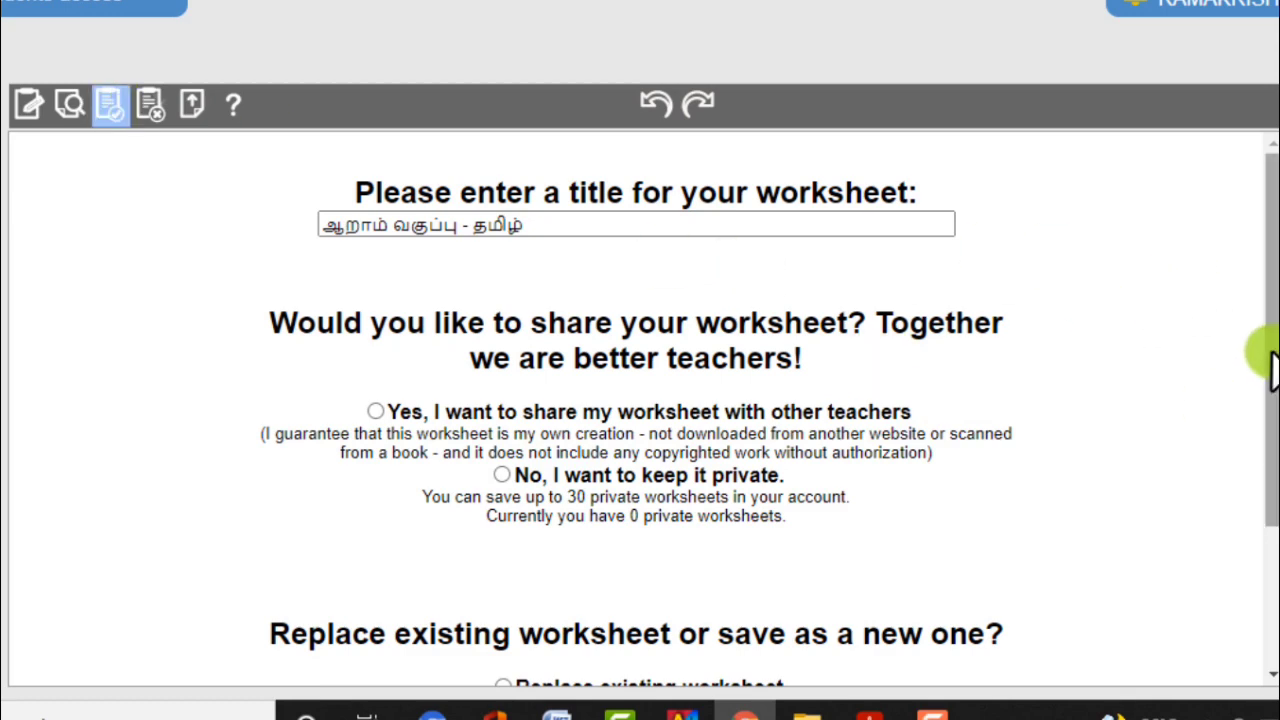
drag(1266, 371, 1268, 537)
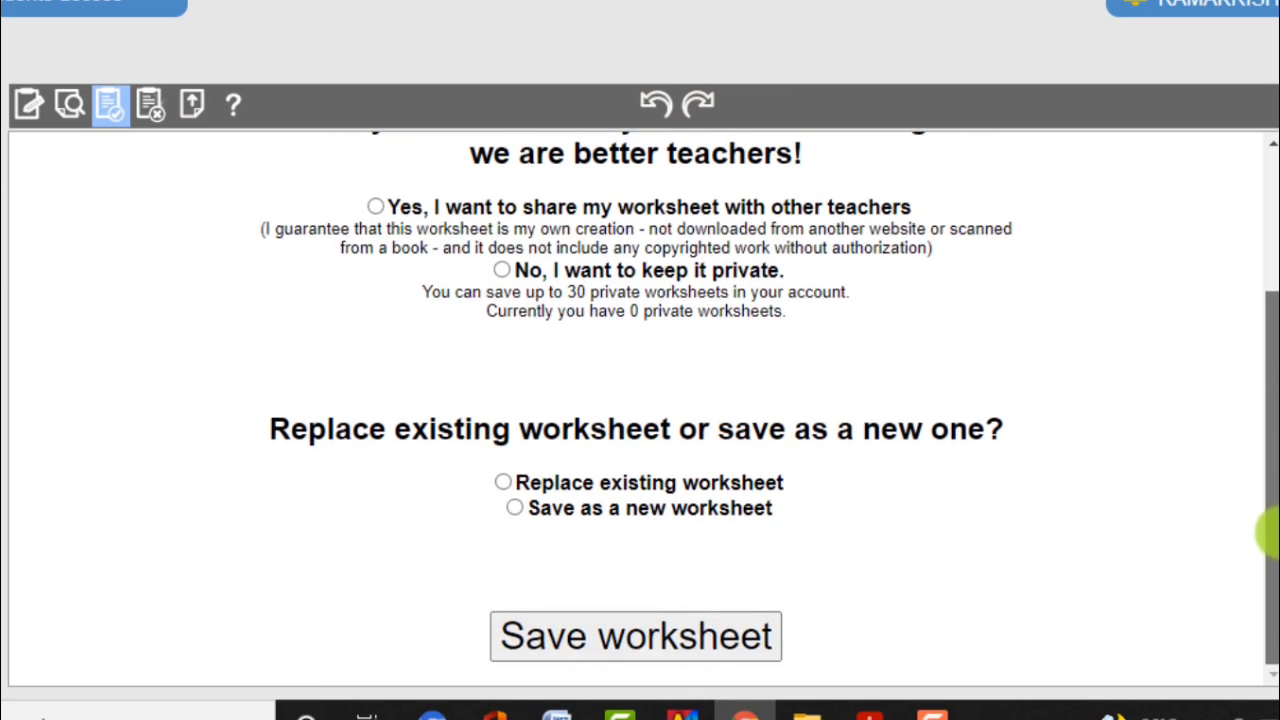
click(670, 645)
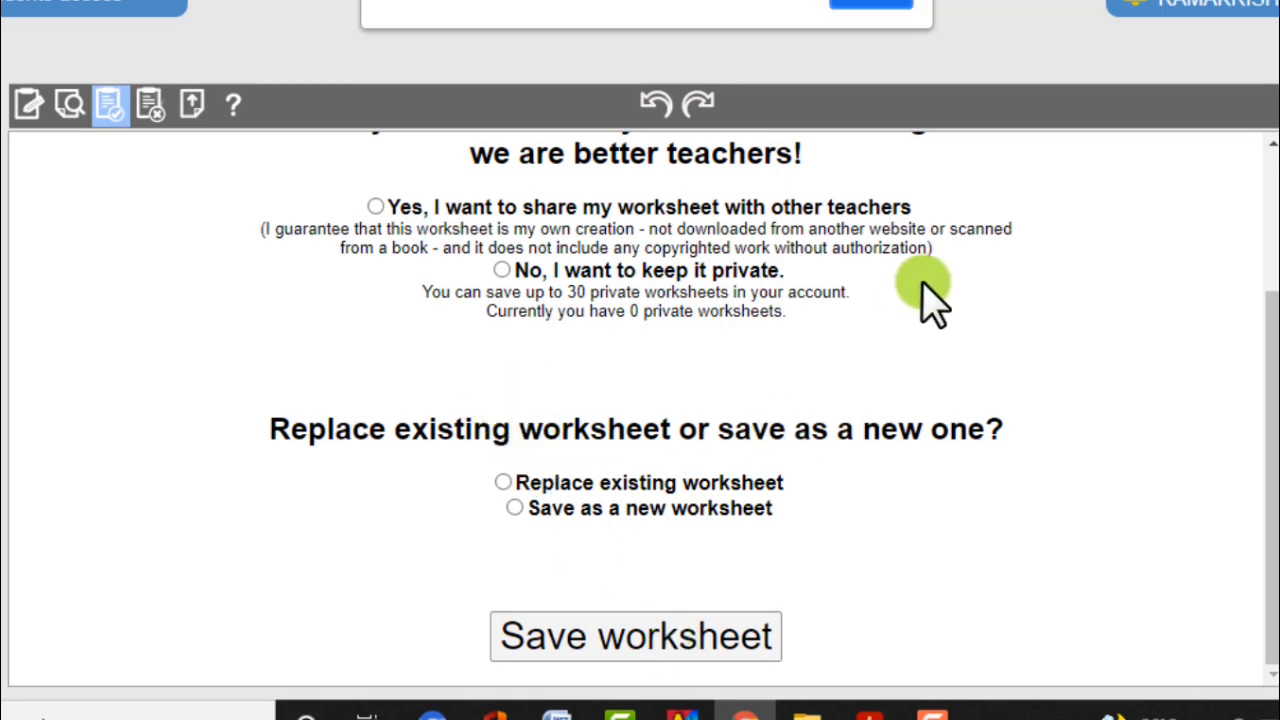
click(893, 8)
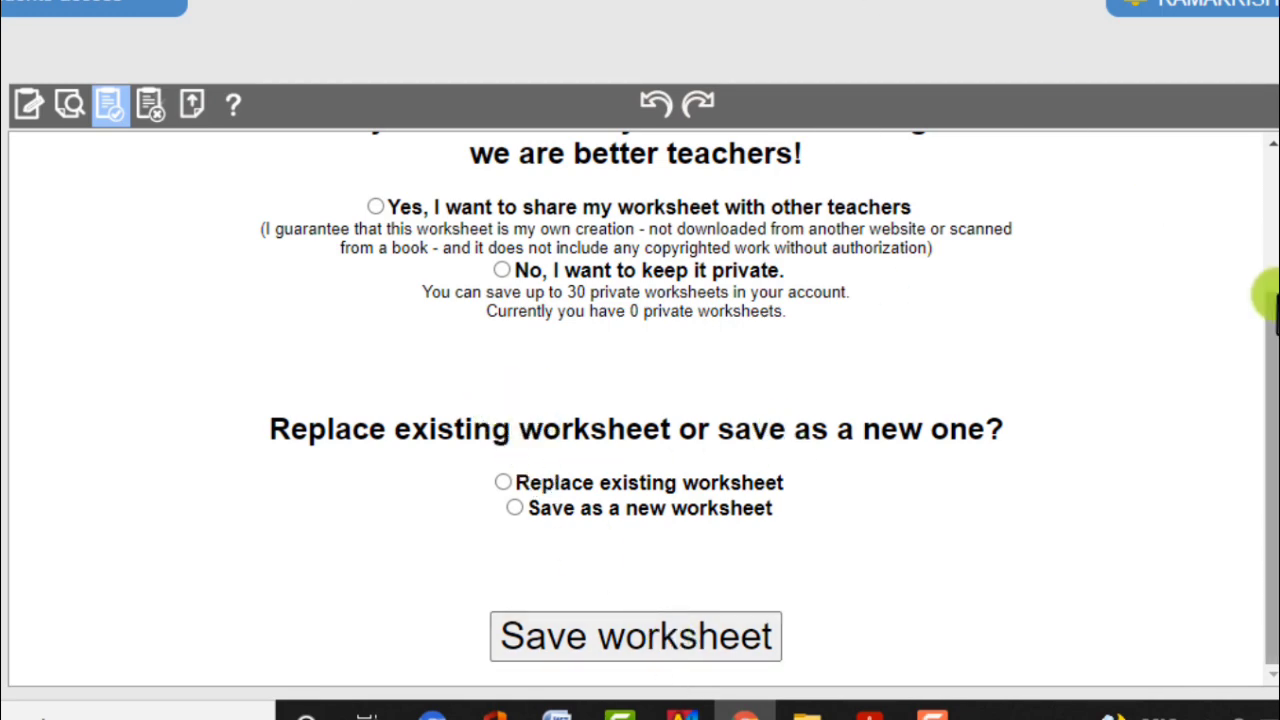
Choose to share the worksheet with other teachers and replace the existing worksheet, and save it
drag(1274, 300, 1270, 130)
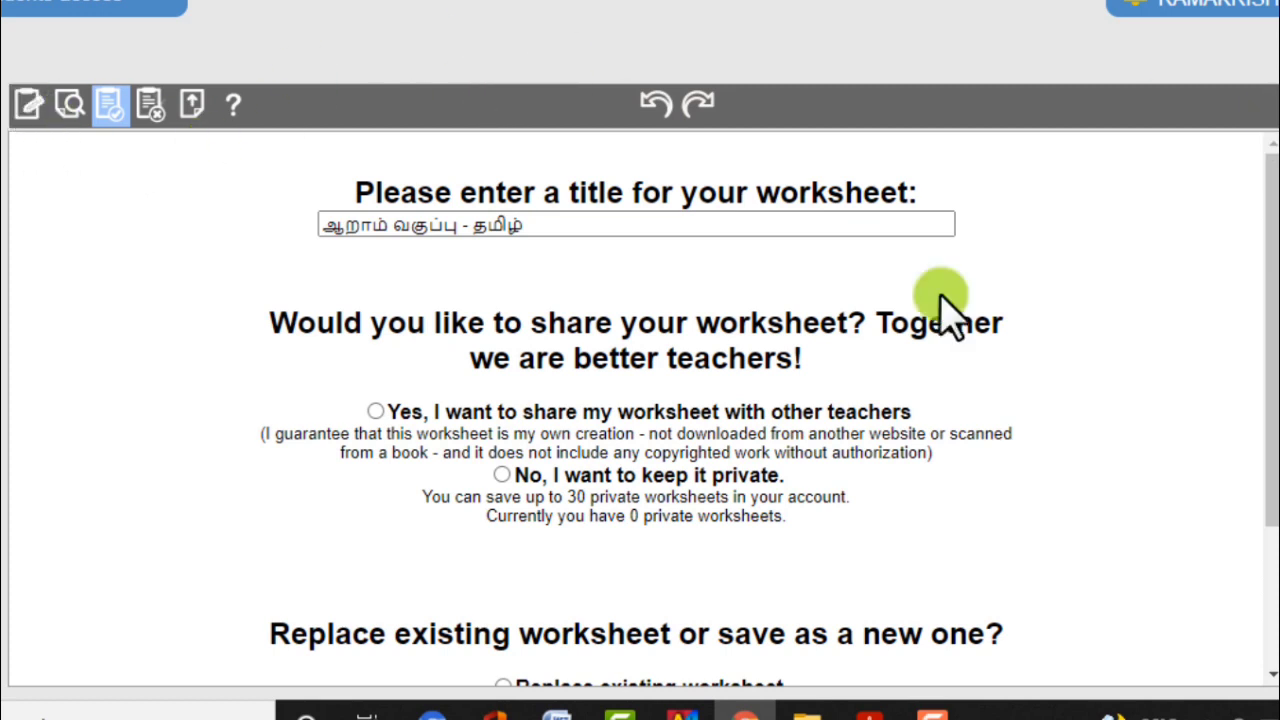
click(375, 412)
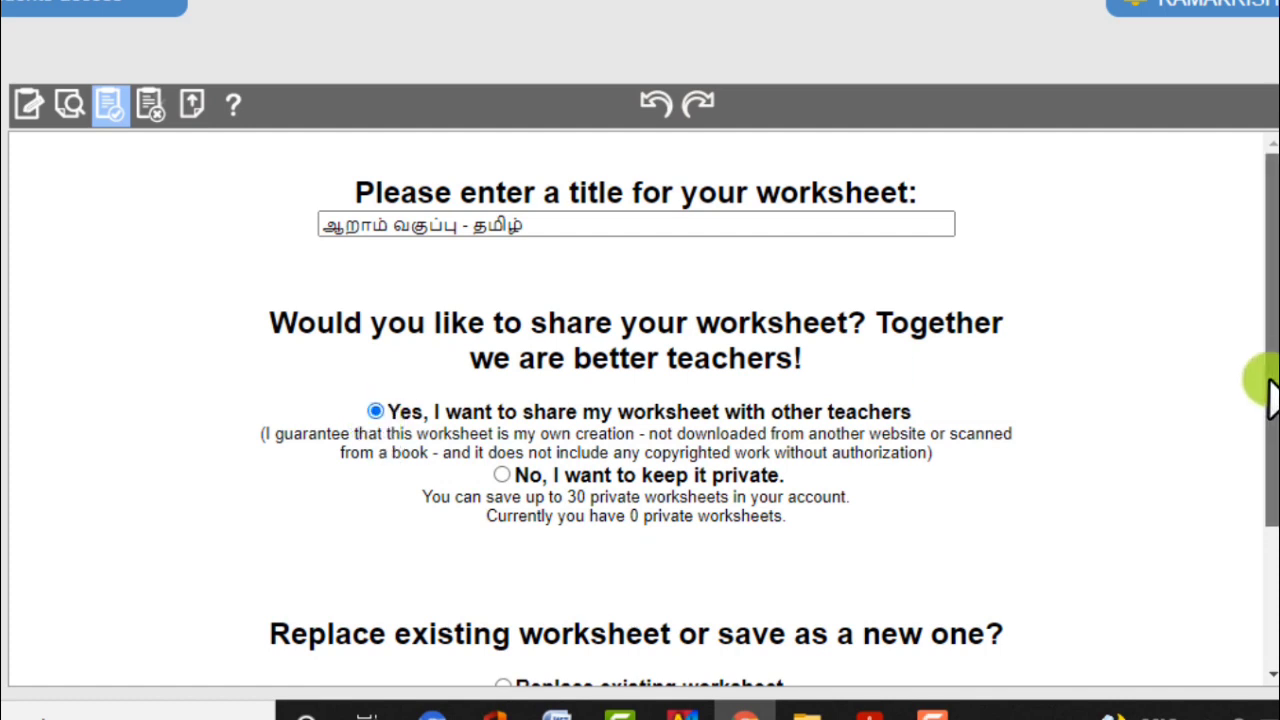
drag(1271, 371, 1270, 515)
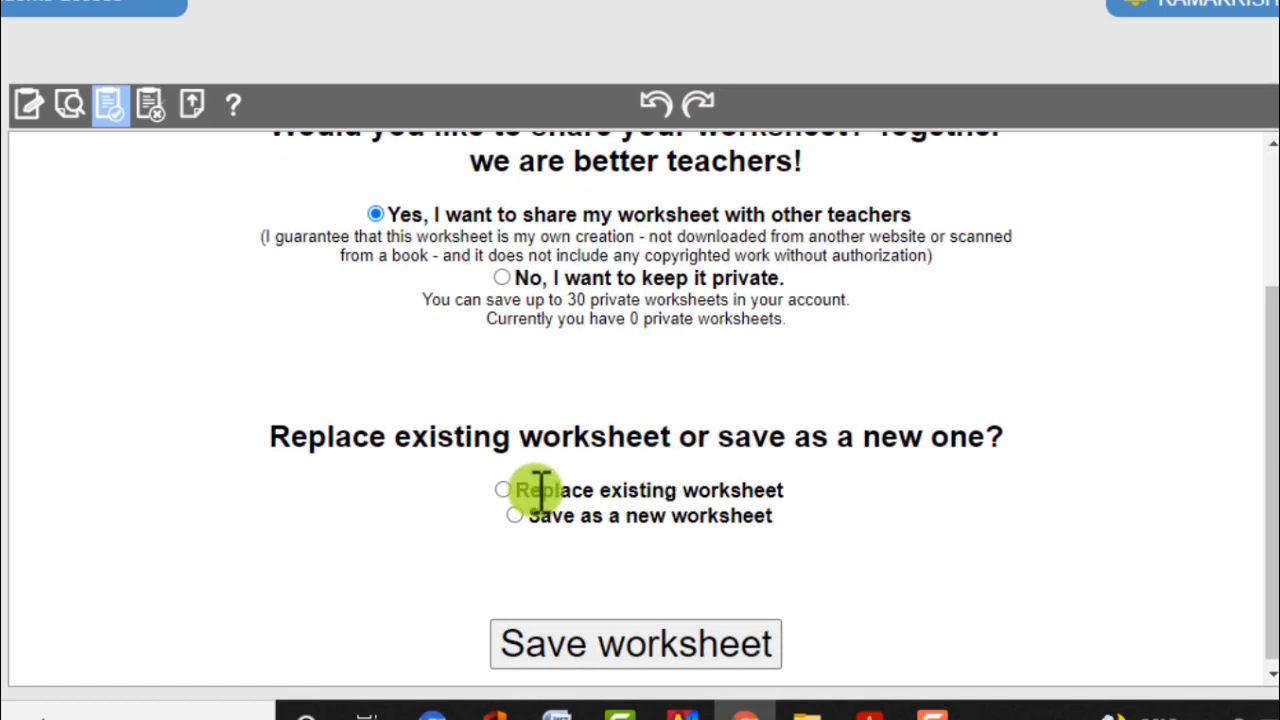
click(503, 490)
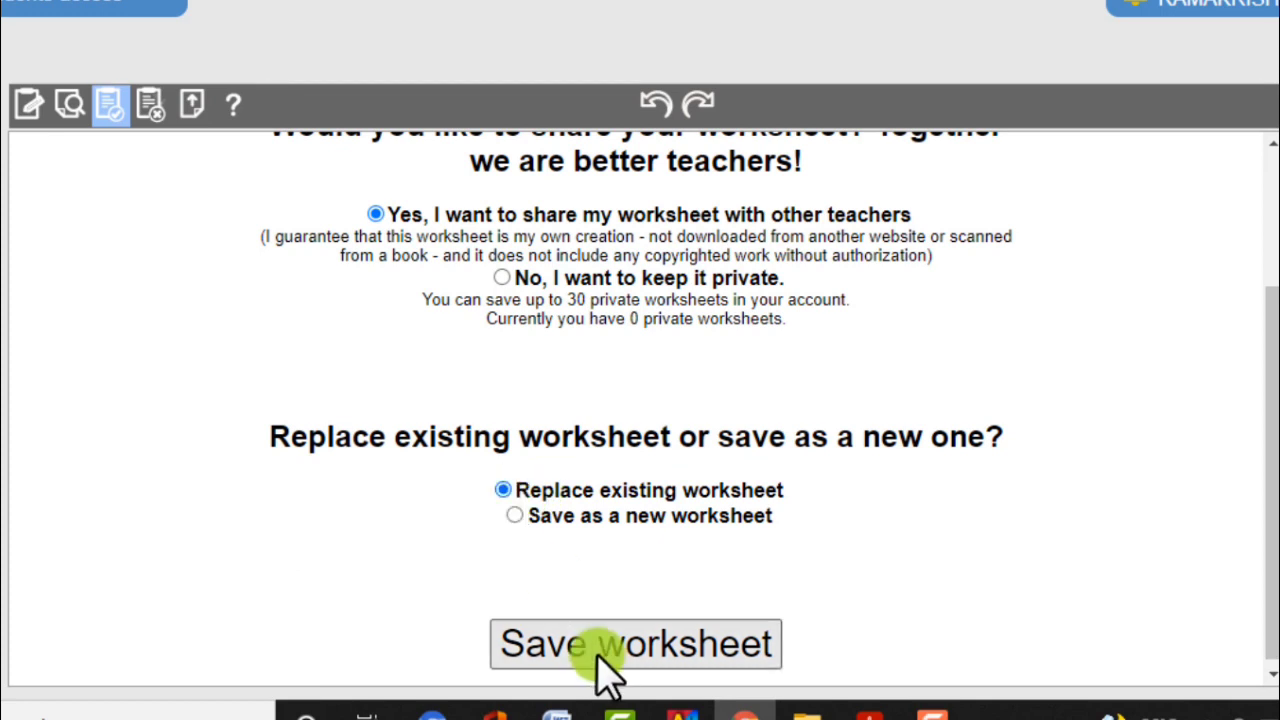
click(598, 658)
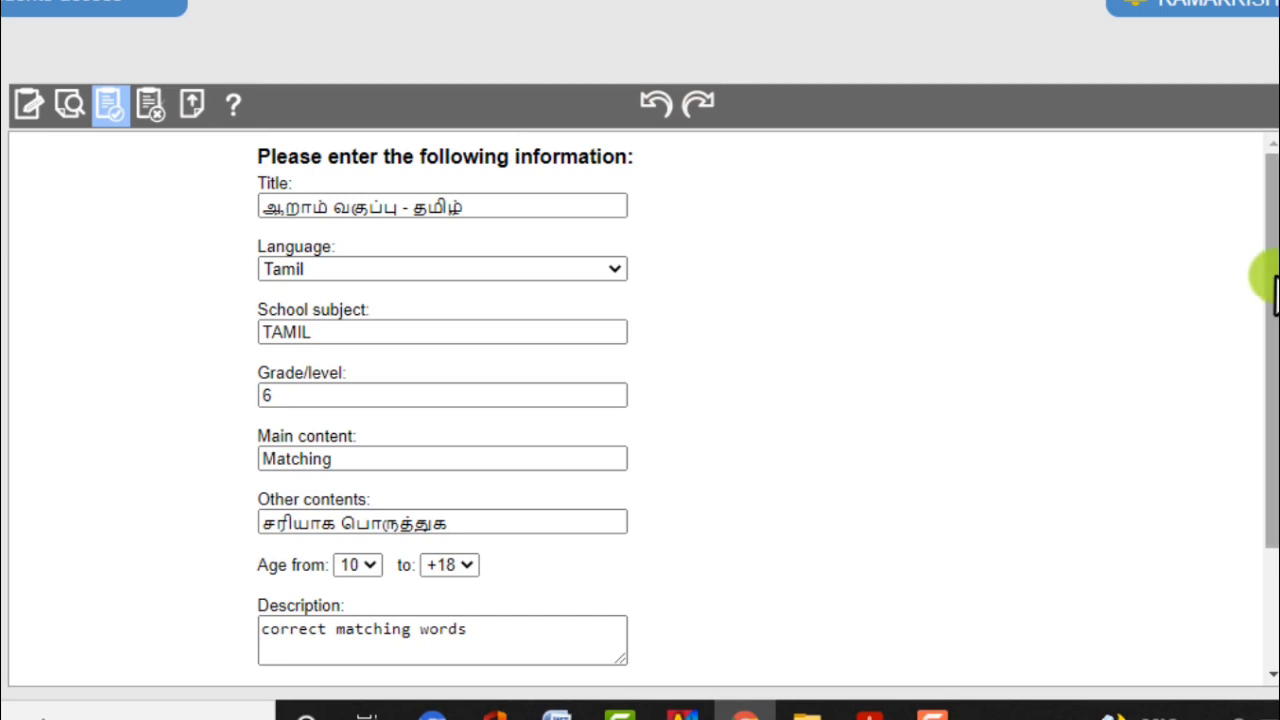
drag(1273, 278, 1273, 400)
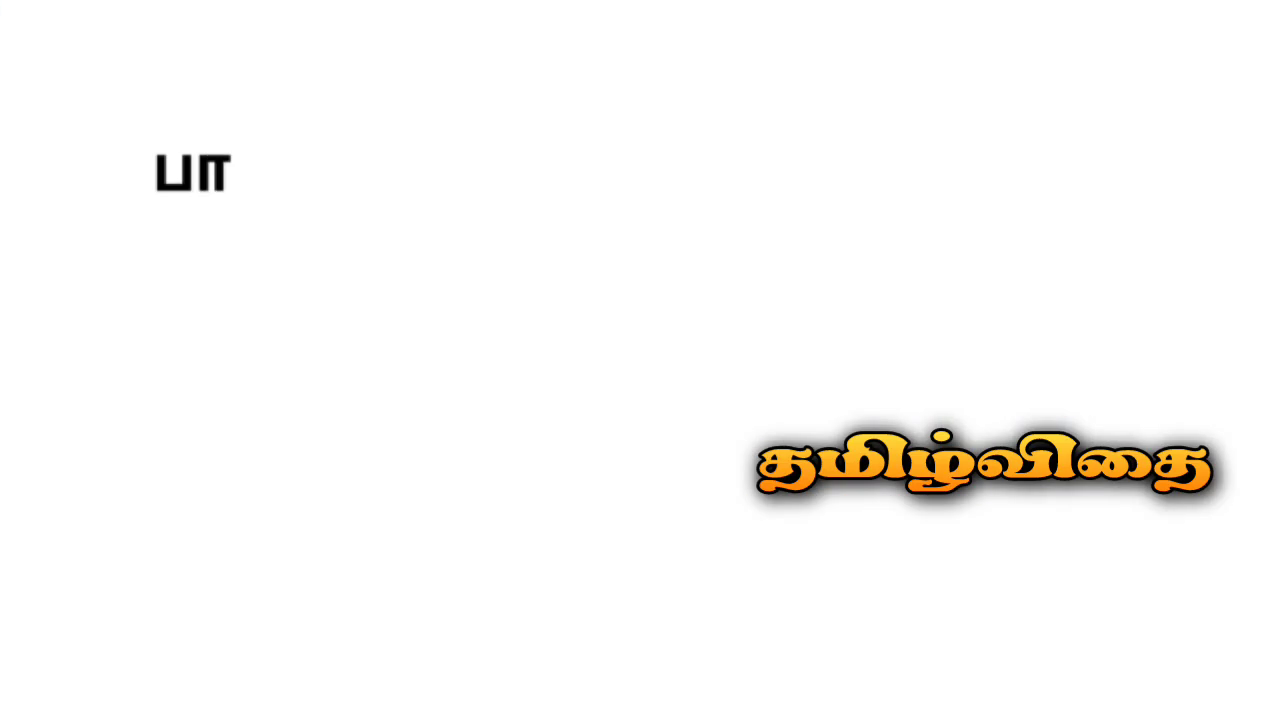
In the blank document, write the closing message "பார்வையிட்டமைக்கு" with "நெஞ்சார்ந்த நன்றி" on a second line
text(ர்)
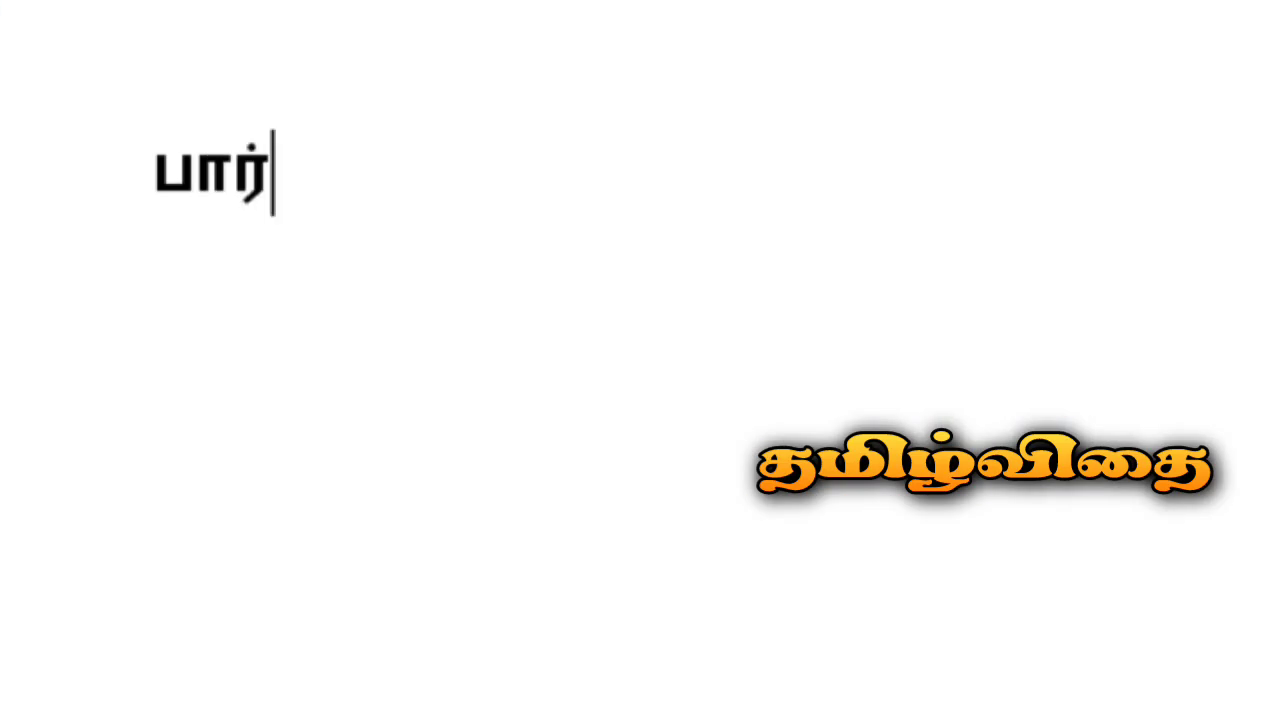
text(வை)
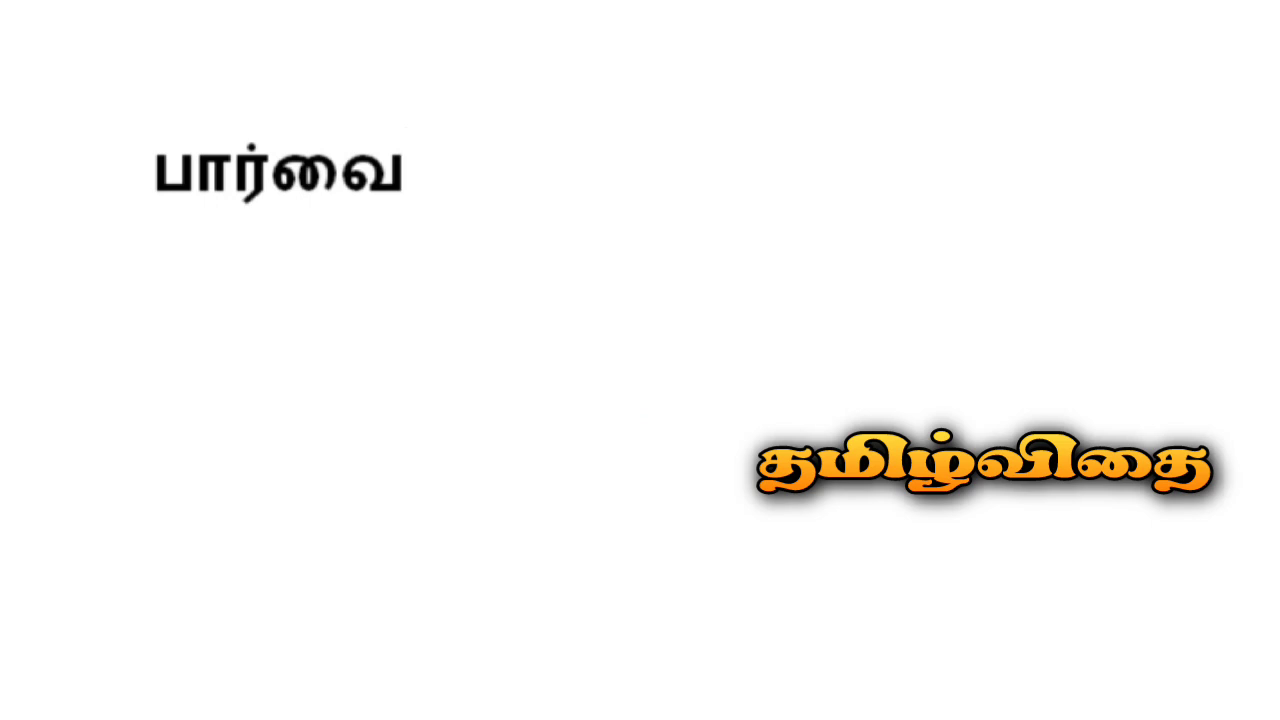
text(யிட்ட)
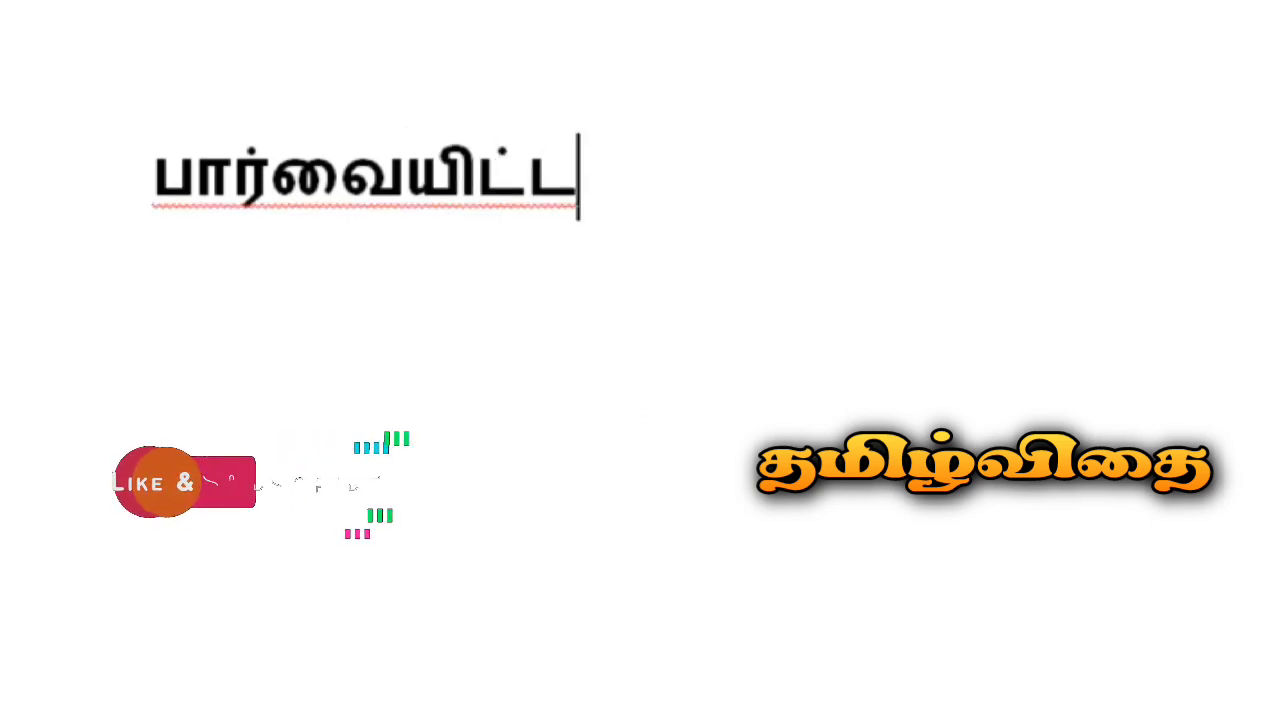
text(மைக்கு)
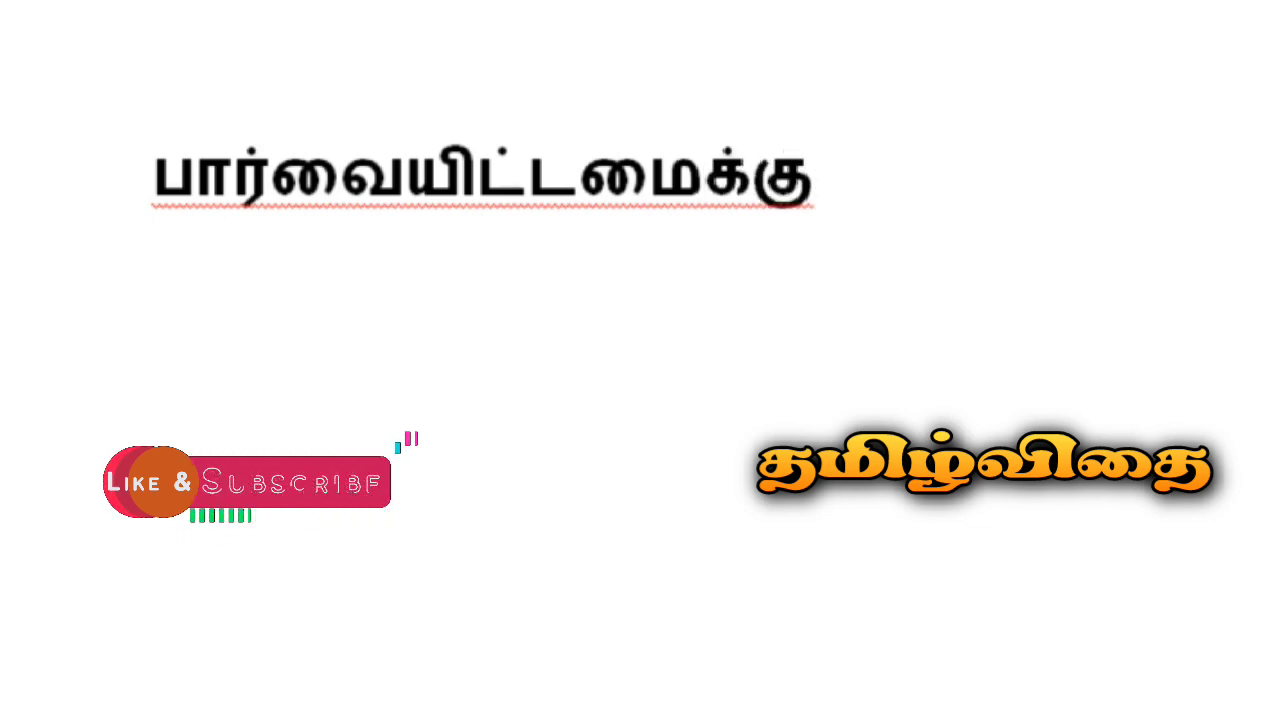
key(Return)
text(நெ)
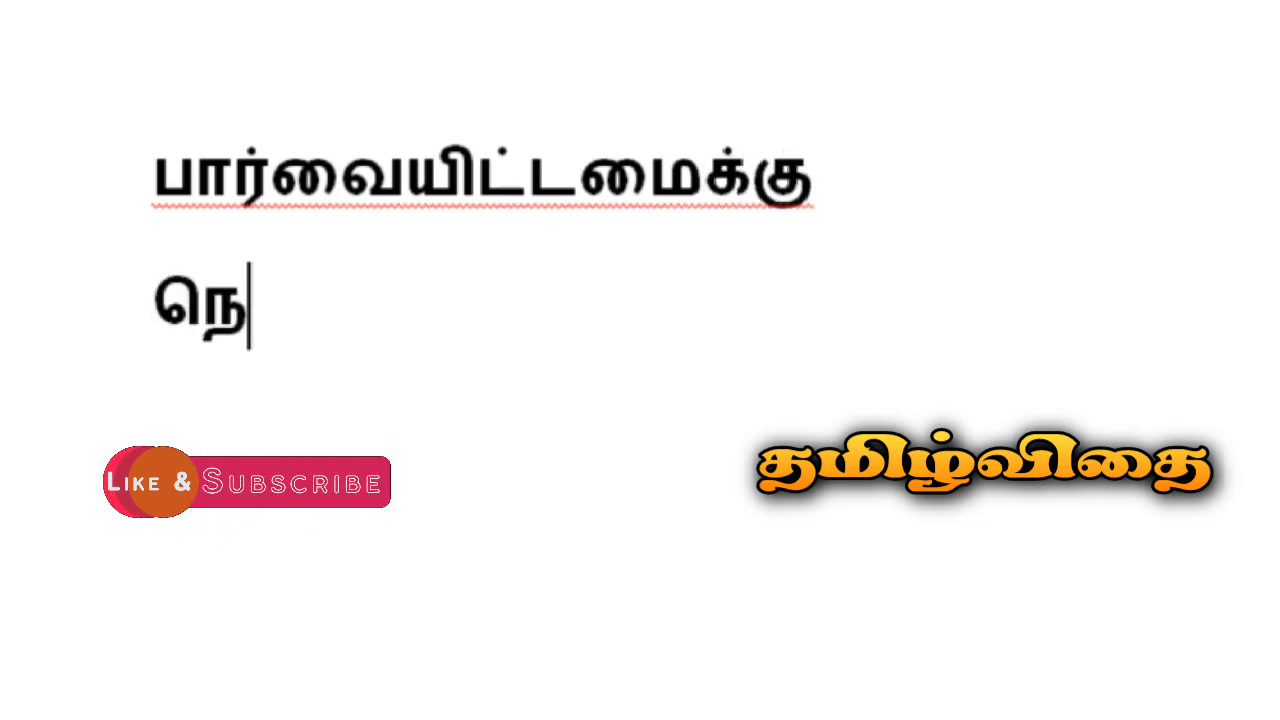
text(ன்ஞ்சா)
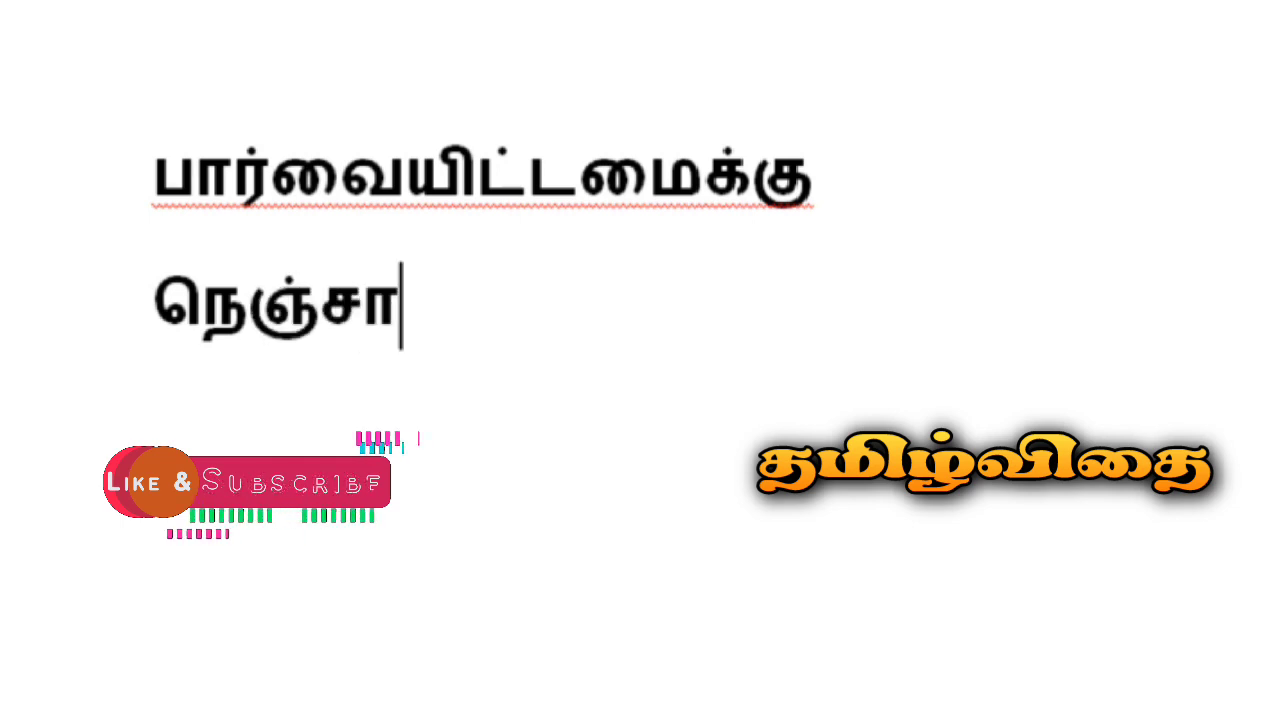
text(ர்ந்த)
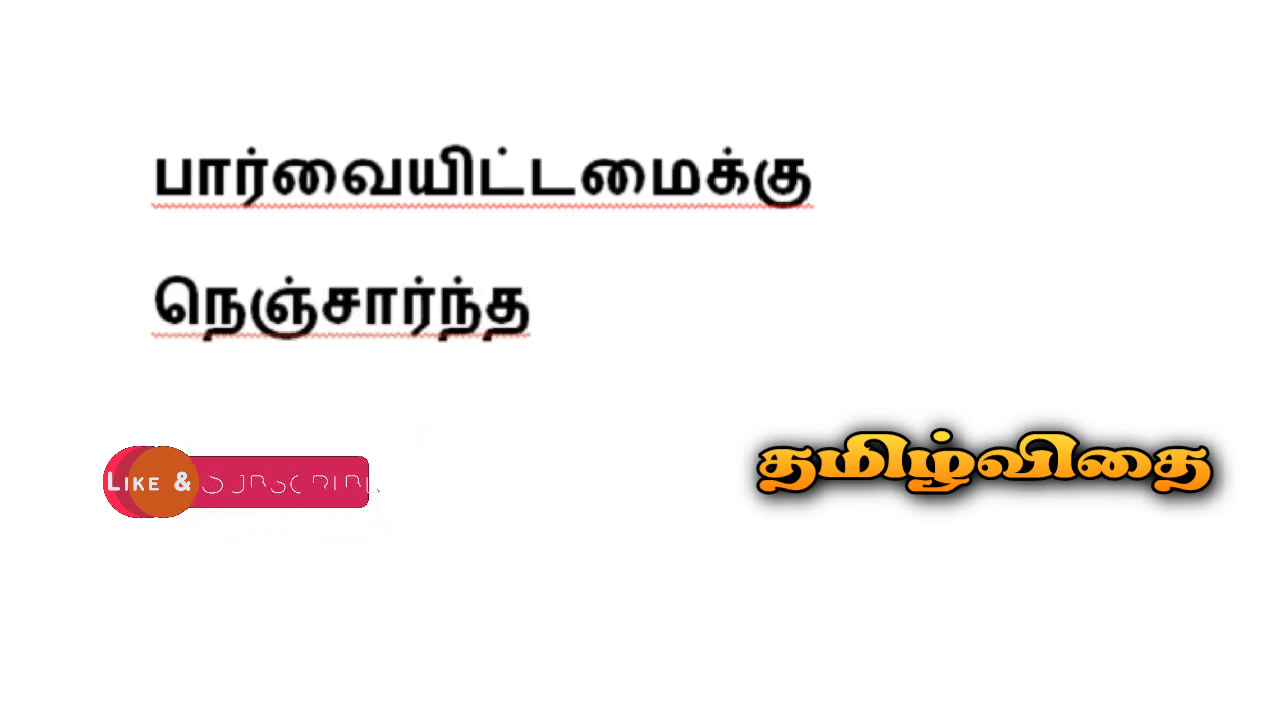
text( ந்ன்)
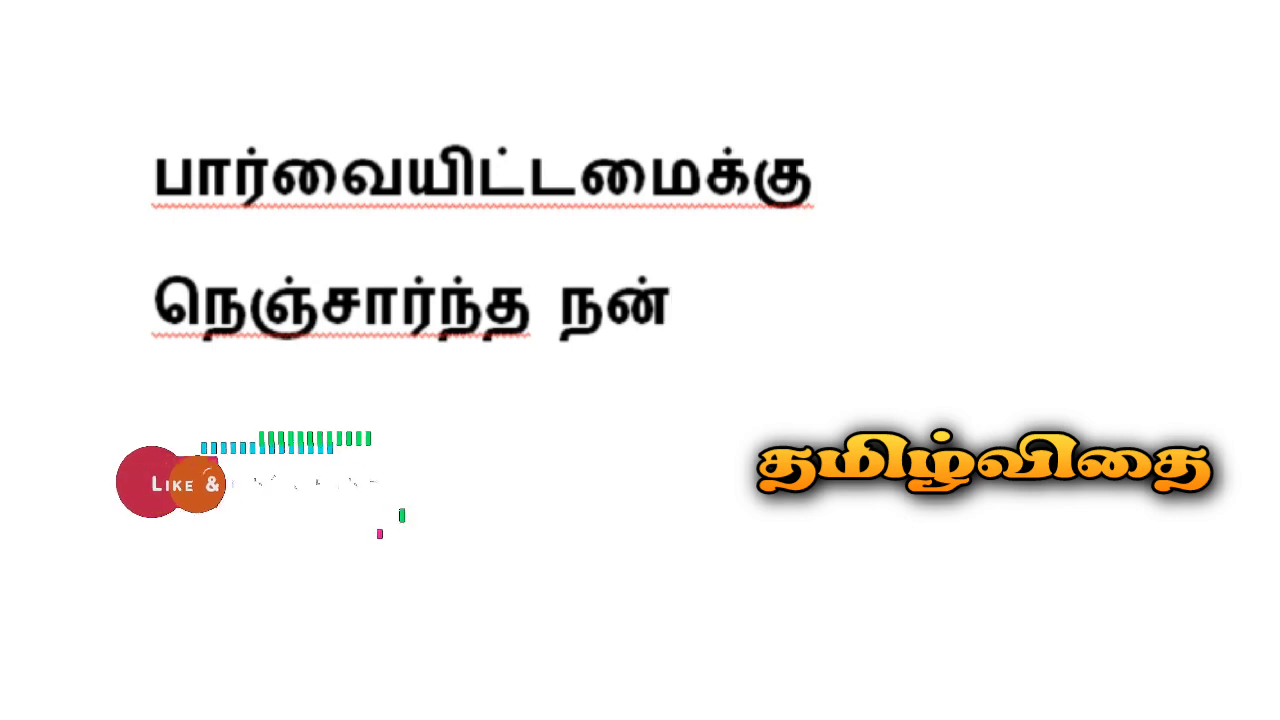
text(றி)
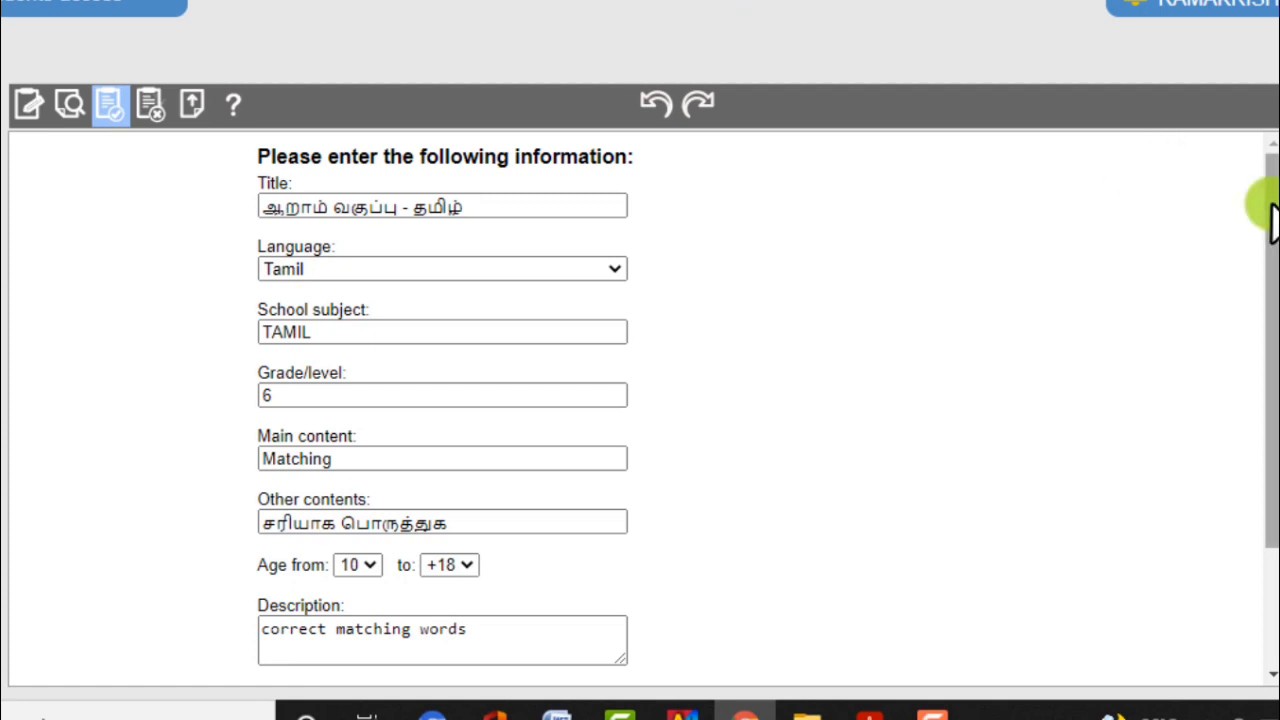
drag(1271, 205, 1271, 191)
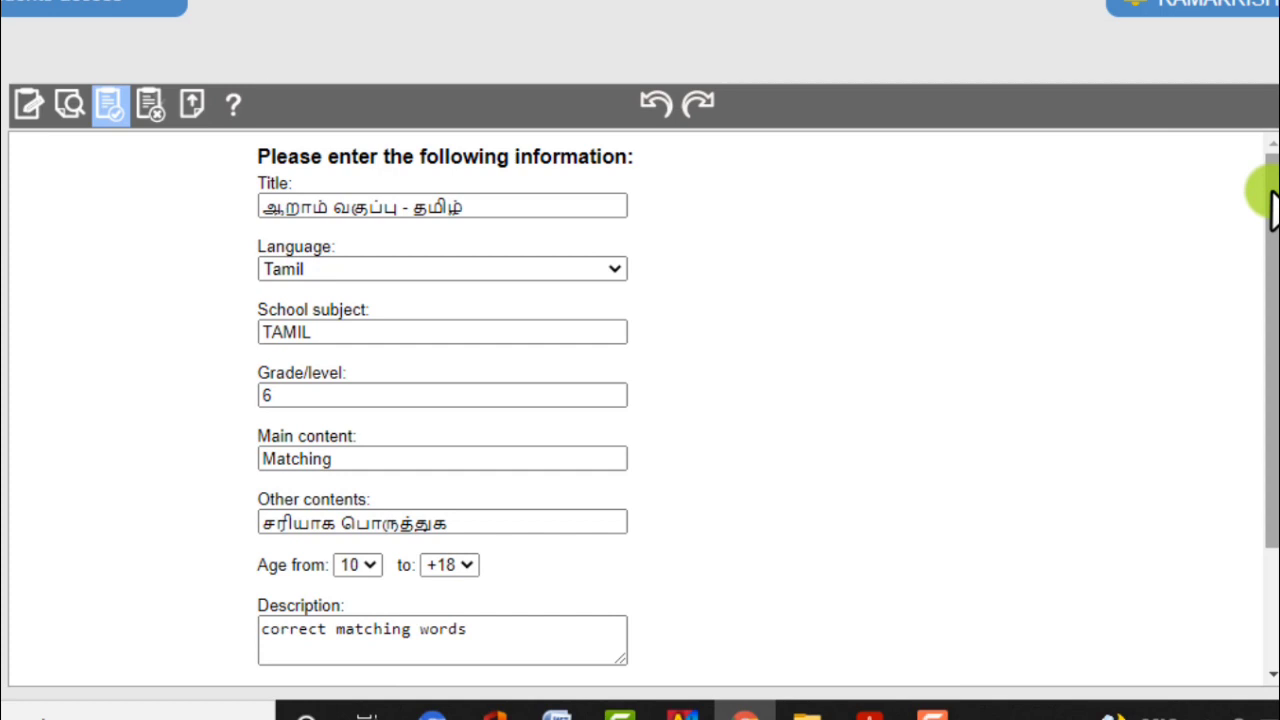
mouse_move(1271, 207)
mouse_down()
mouse_move(1273, 235)
mouse_move(1273, 205)
mouse_up()
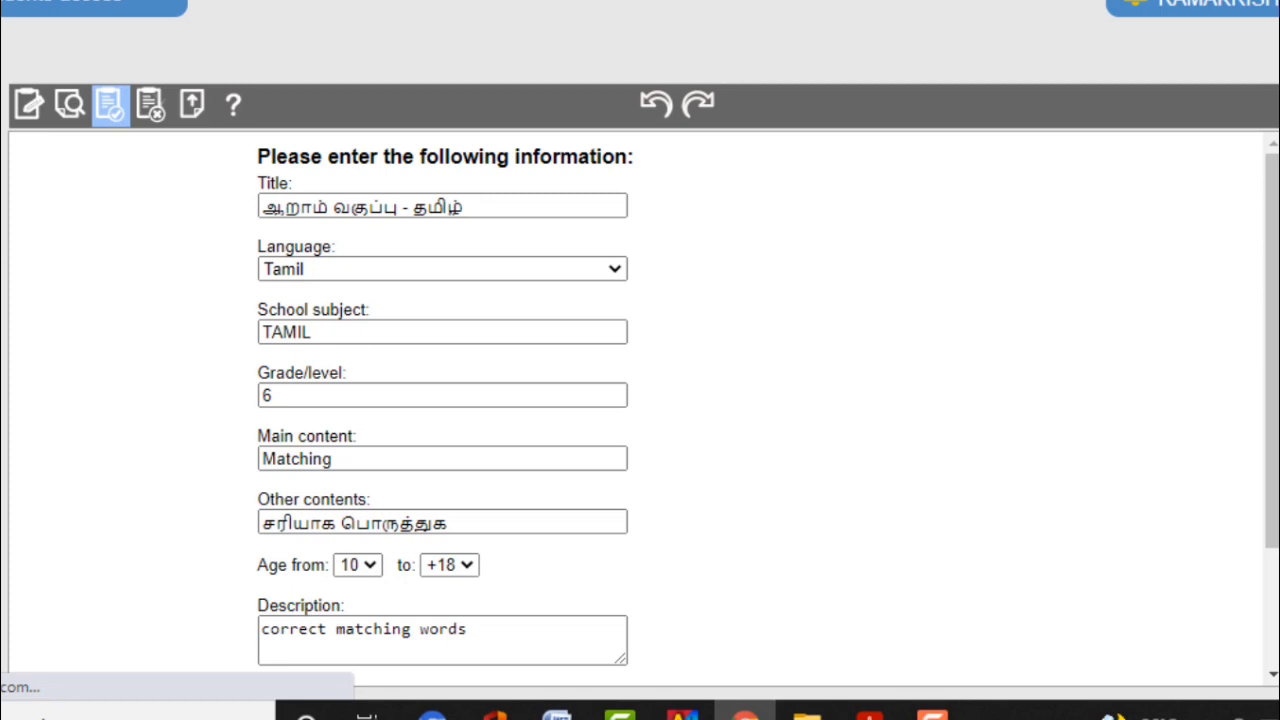
scroll(640, 400, down, 10)
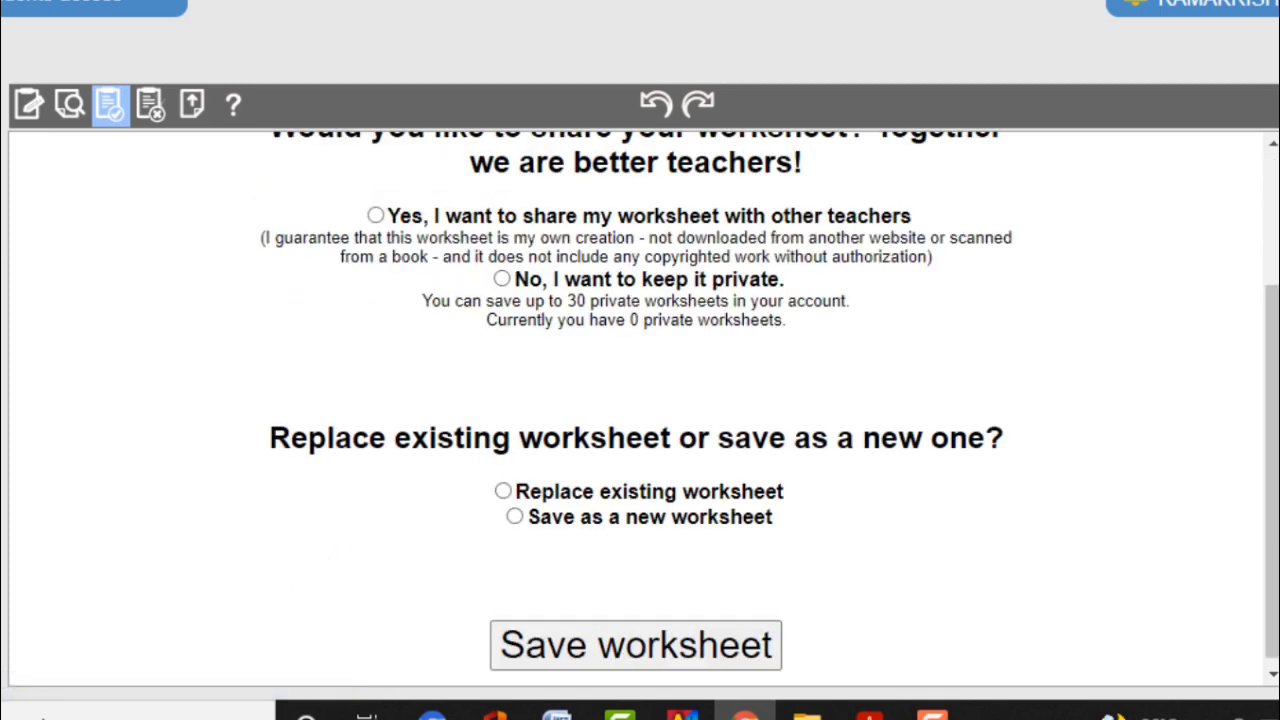
Save the worksheet and look through its preview, from the class heading through both matching exercises to the end and back
click(636, 645)
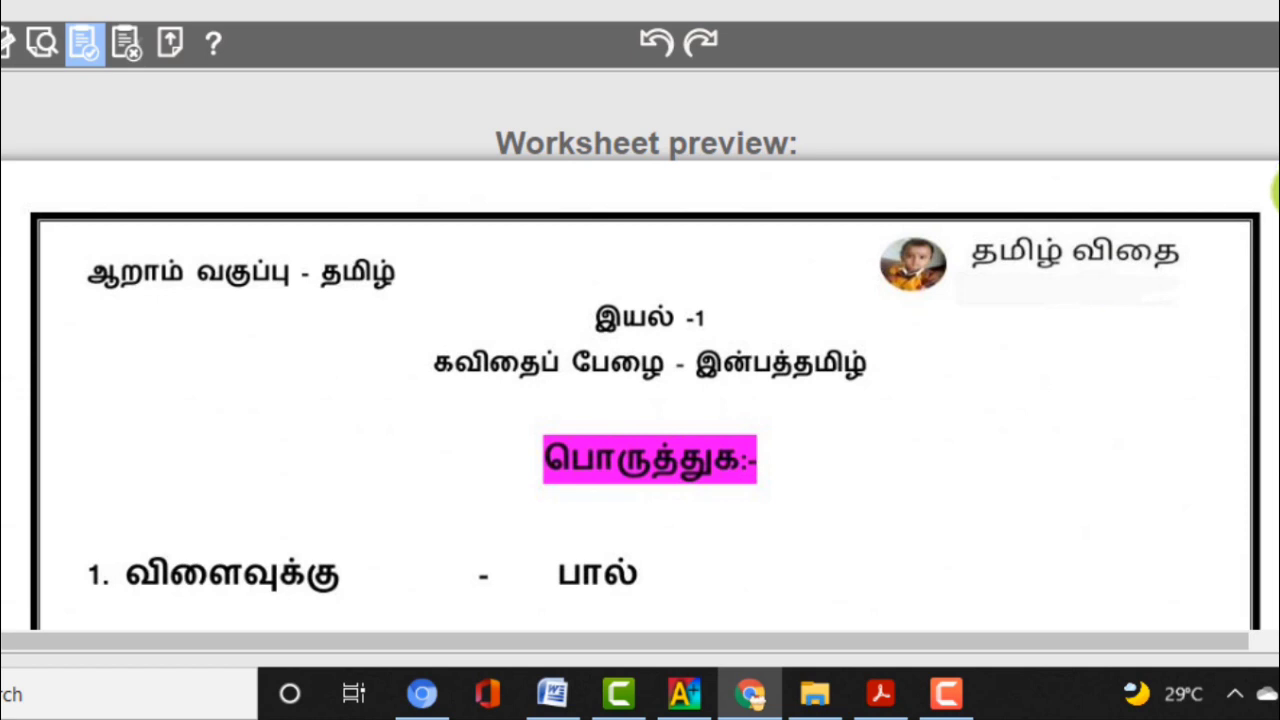
scroll(1276, 190, down, 1)
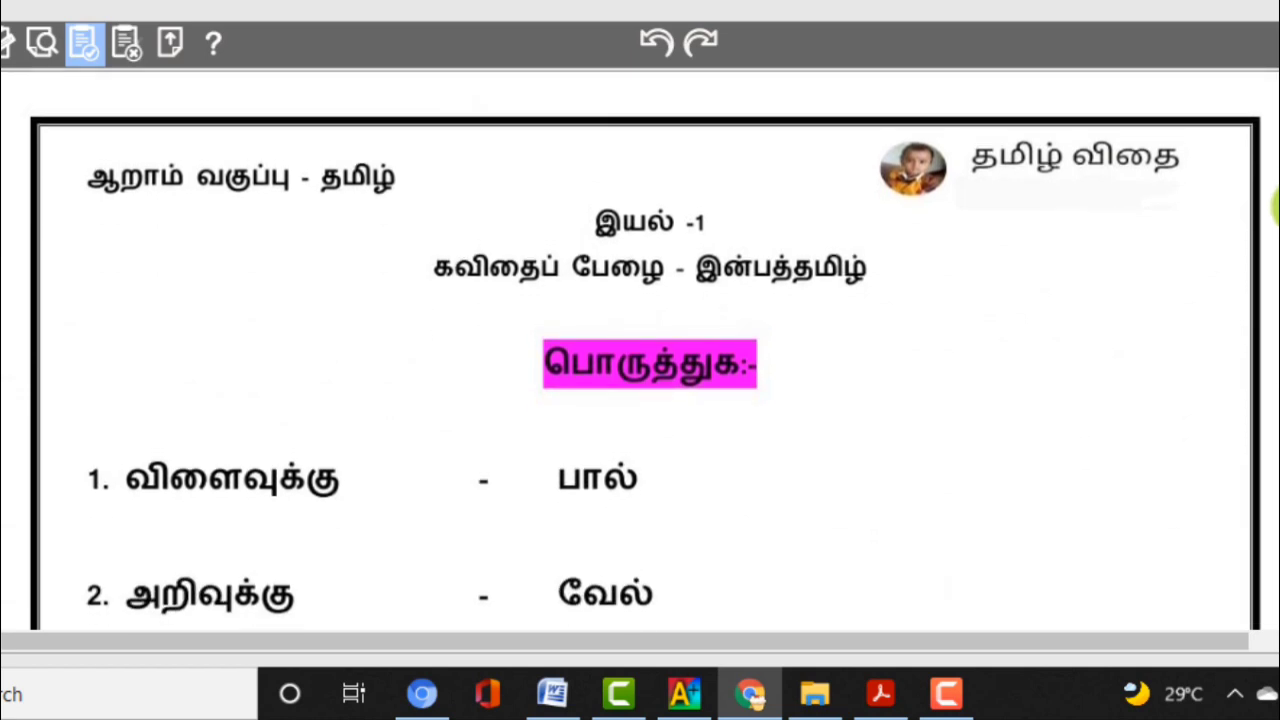
scroll(1276, 185, up, 1)
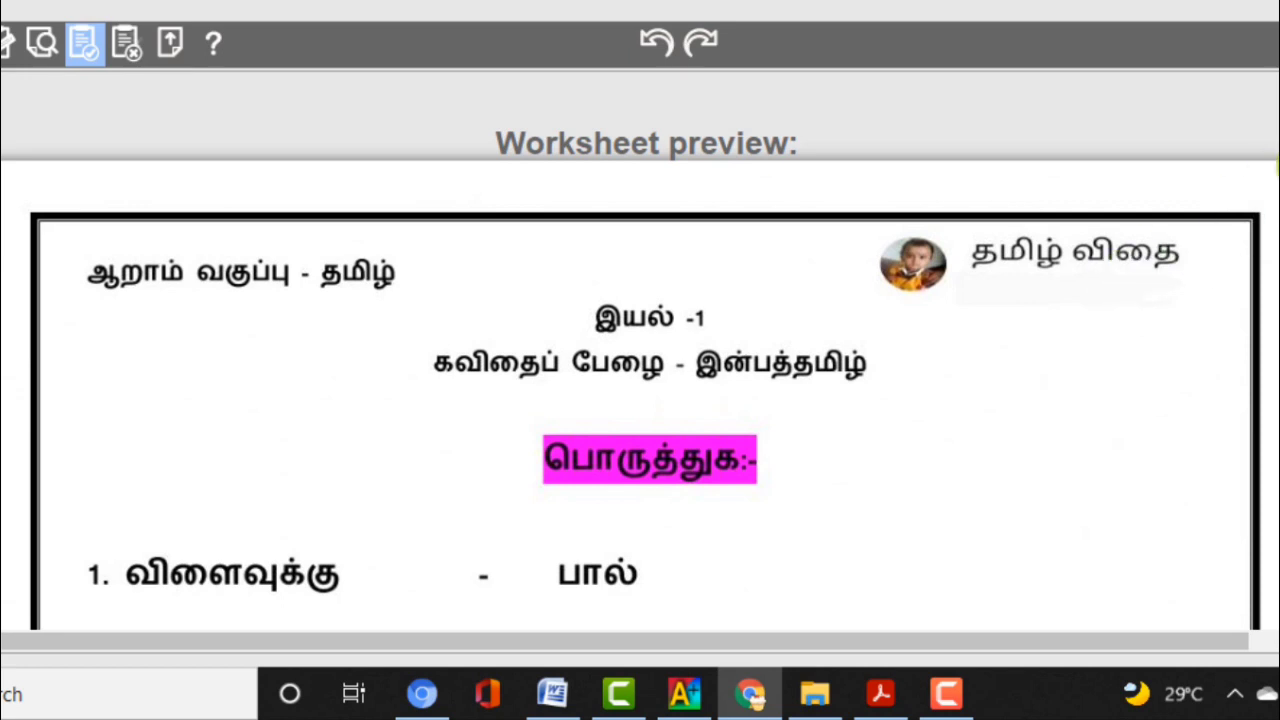
scroll(1276, 186, down, 5)
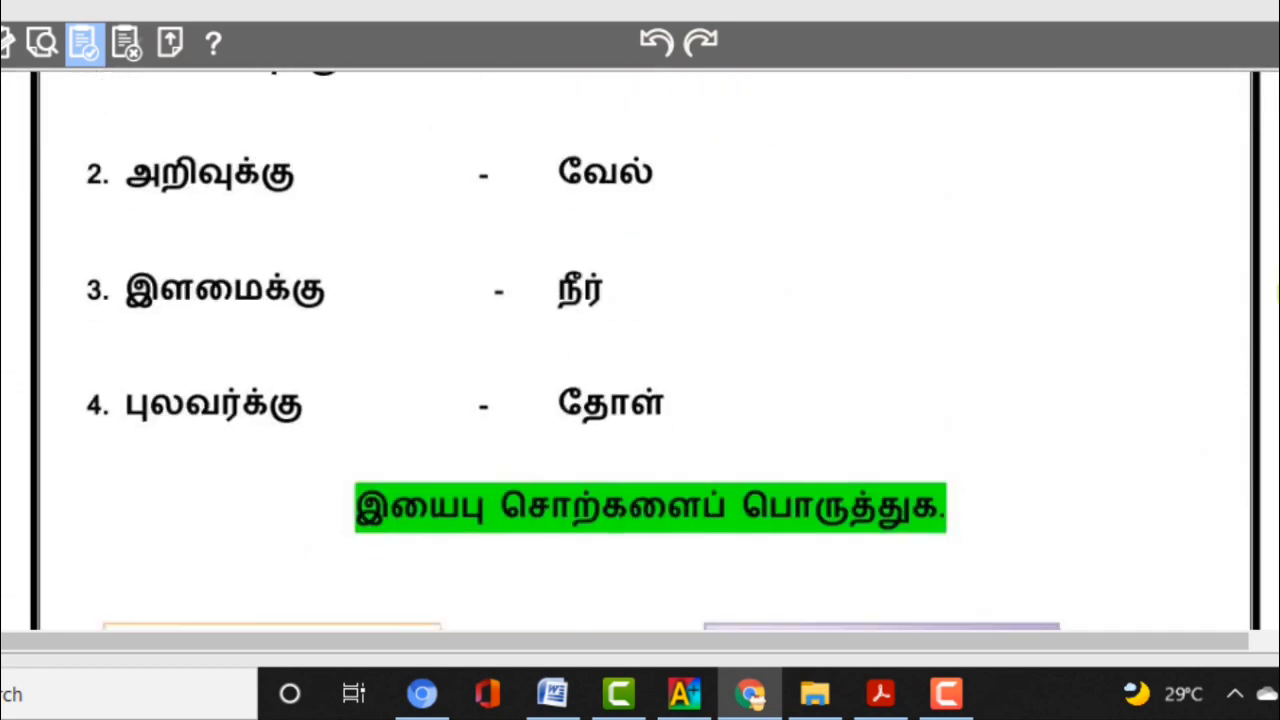
scroll(1276, 300, down, 2)
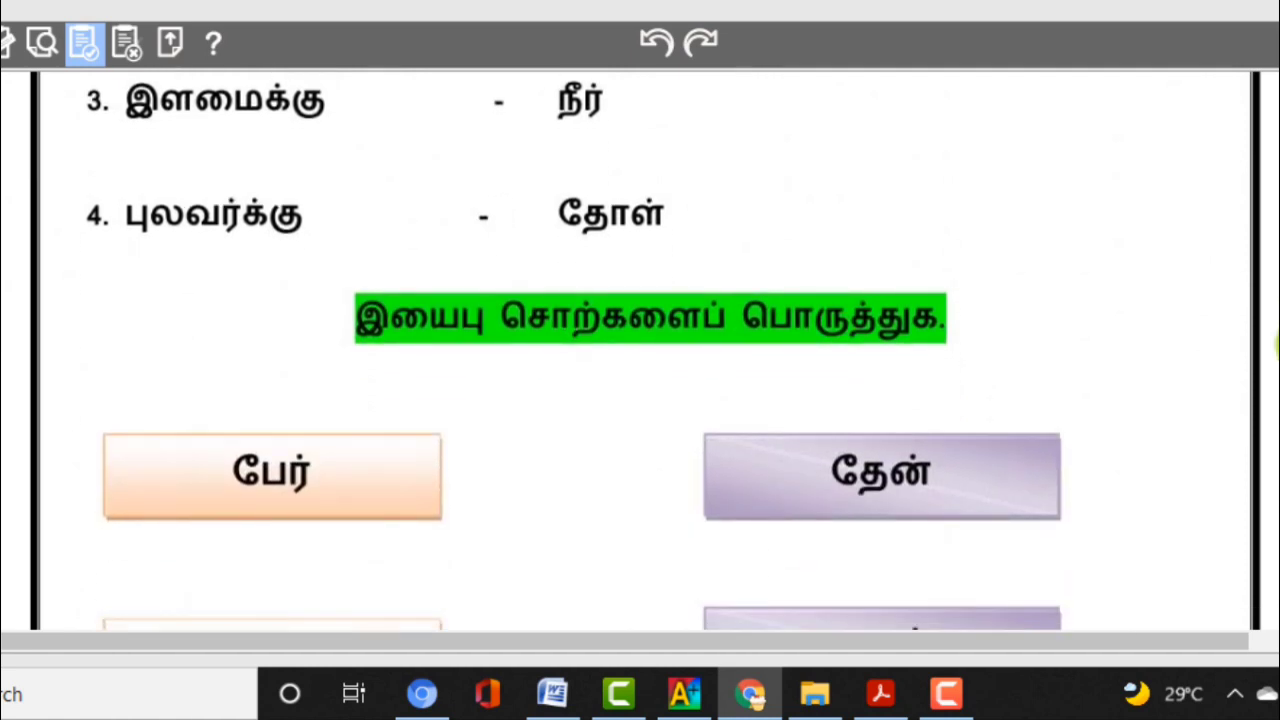
scroll(1277, 345, down, 3)
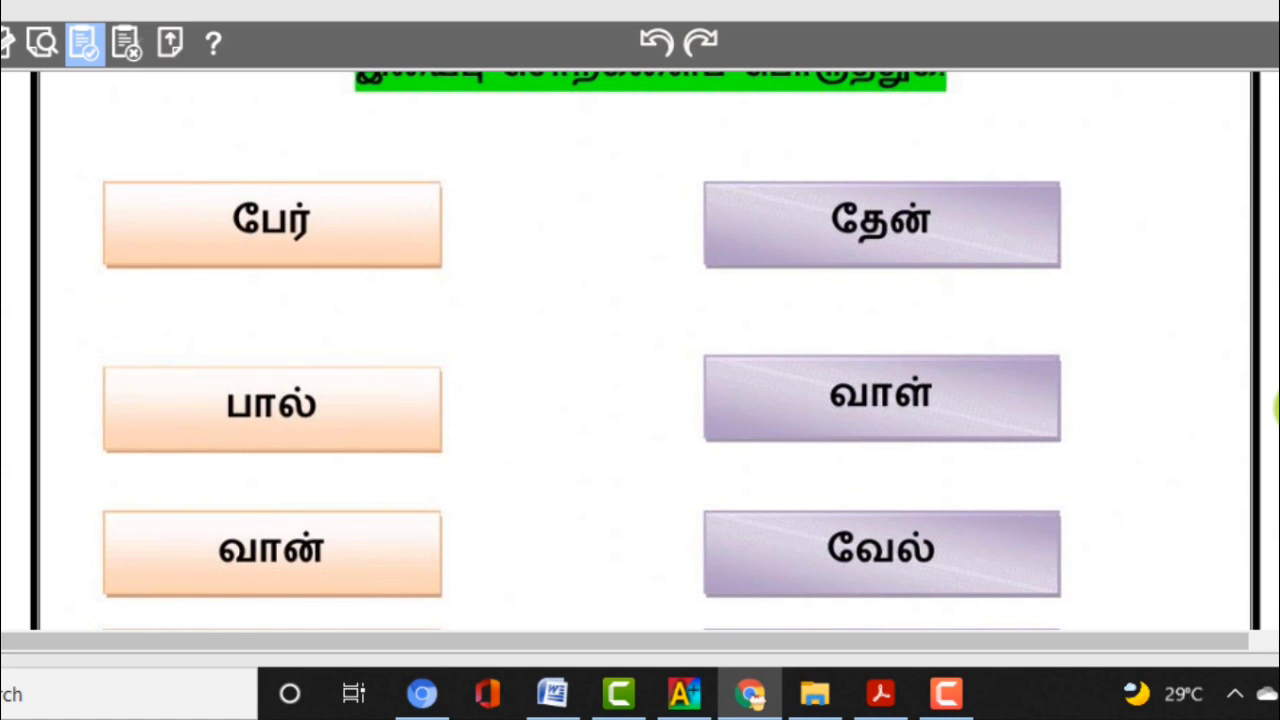
scroll(1277, 408, down, 3)
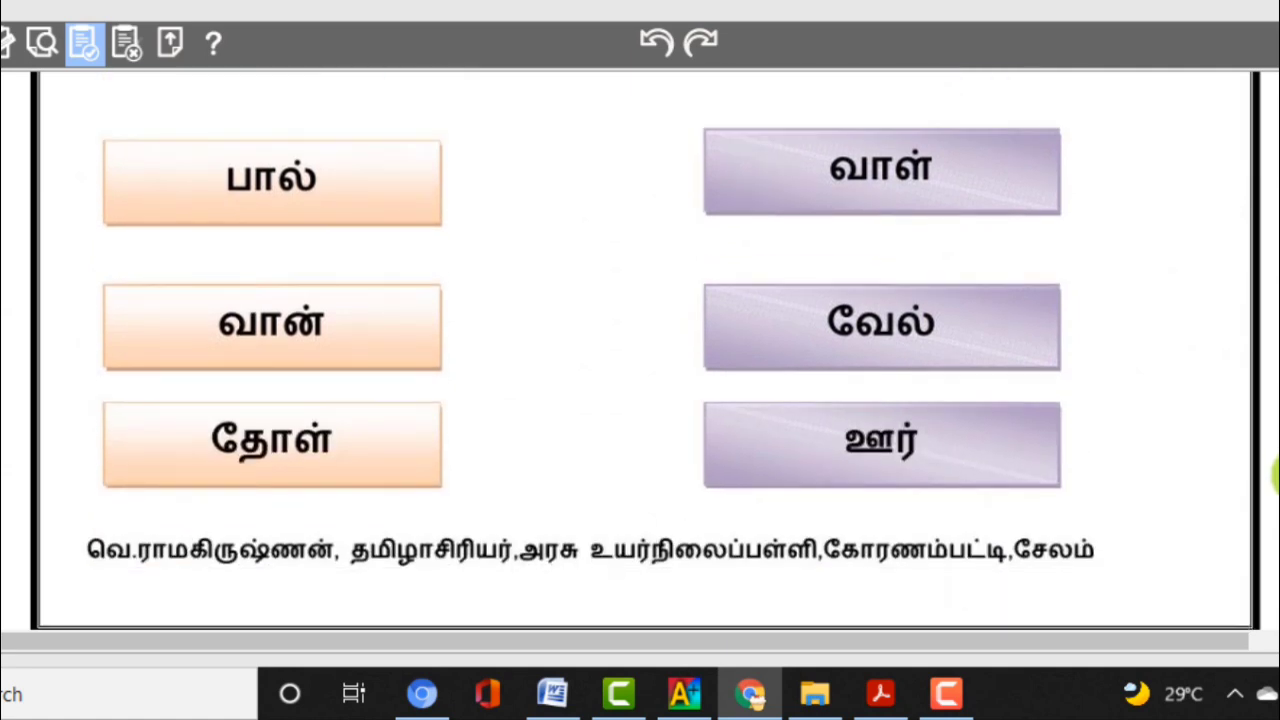
scroll(1277, 462, down, 3)
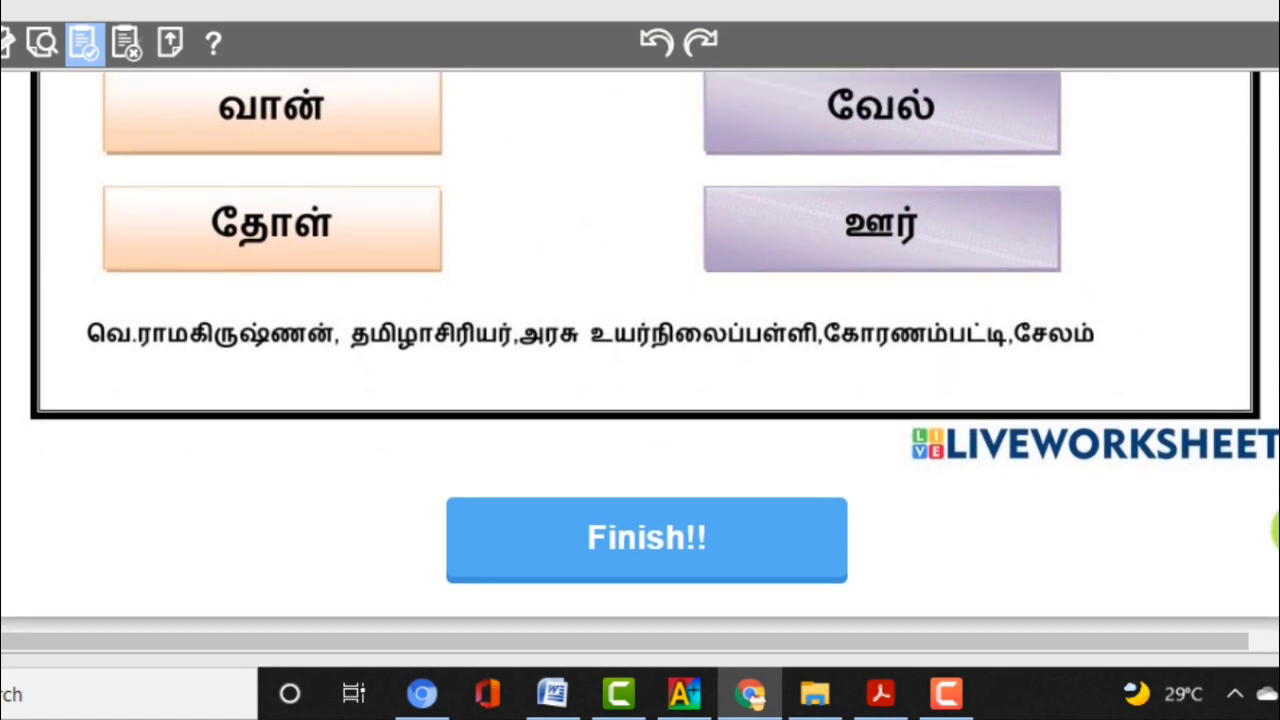
scroll(1277, 535, up, 5)
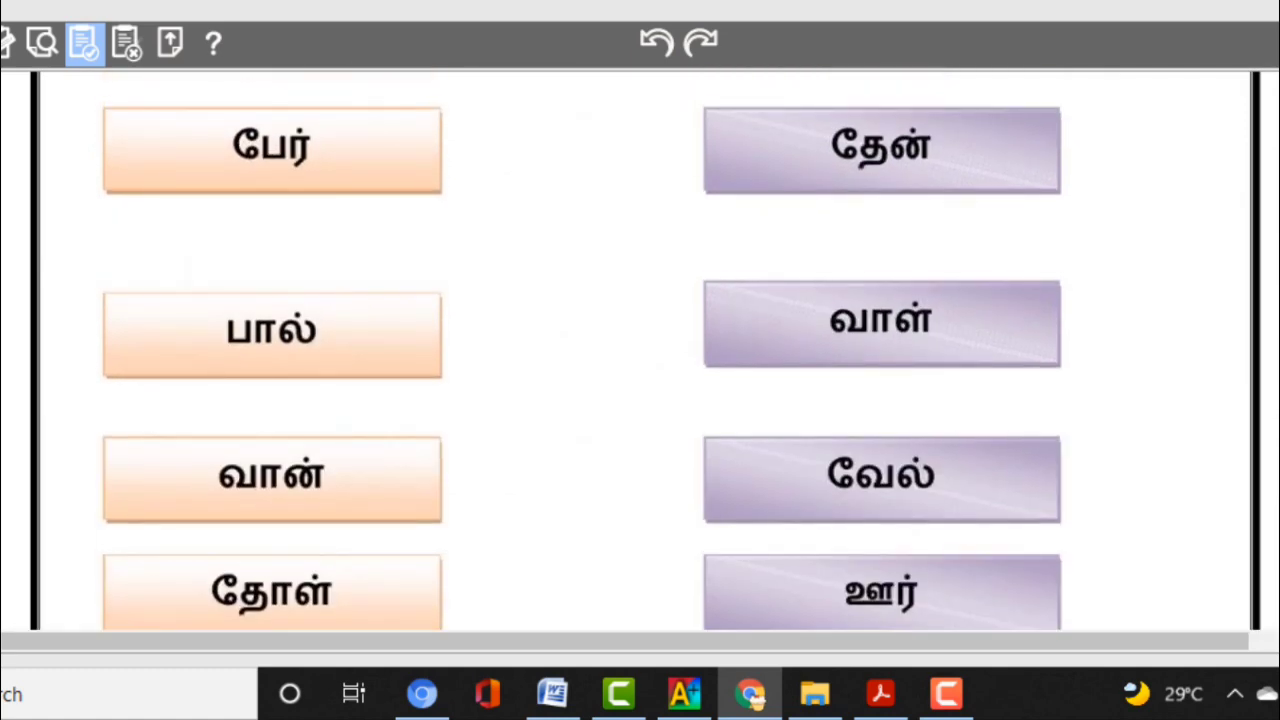
scroll(1277, 350, up, 6)
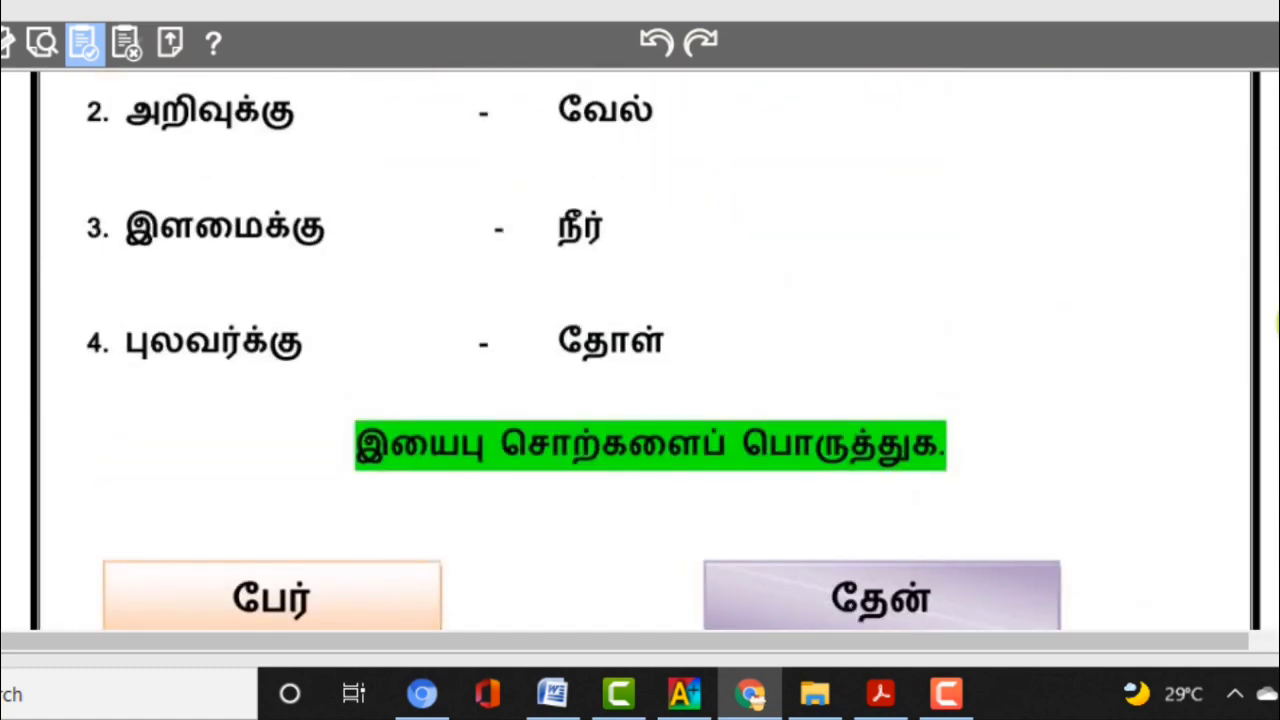
scroll(1277, 322, up, 3)
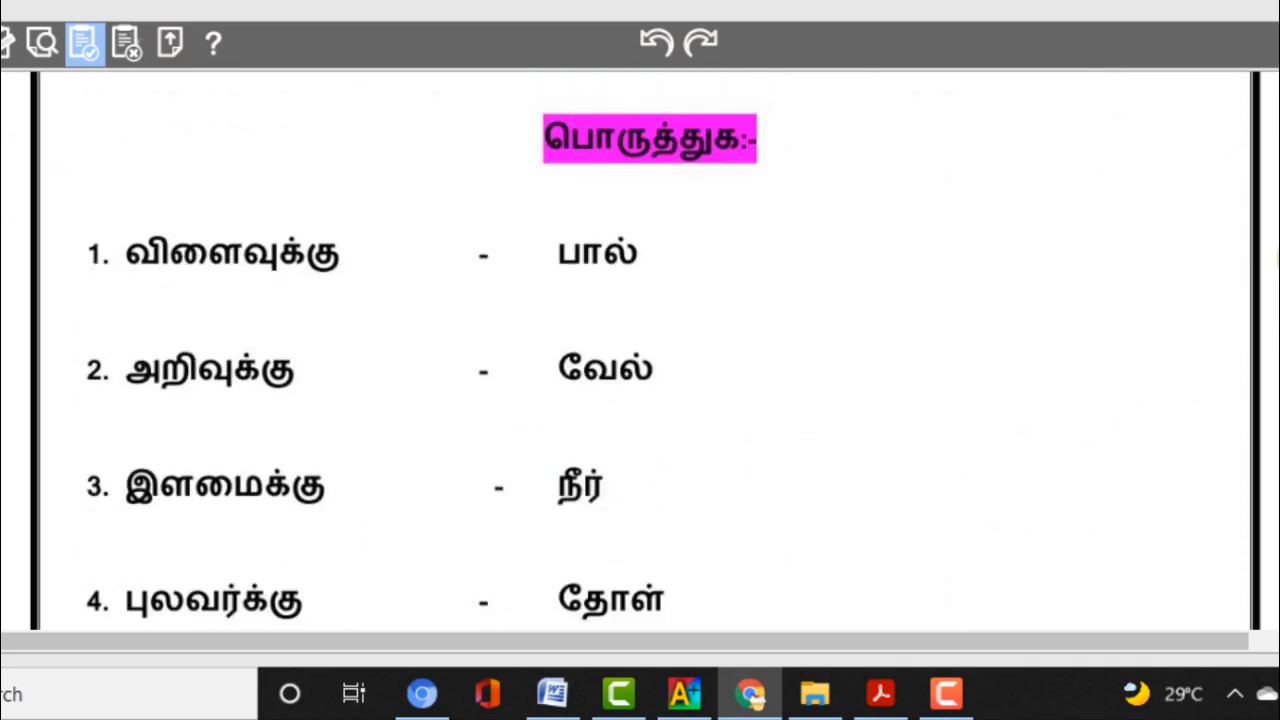
scroll(1277, 258, up, 3)
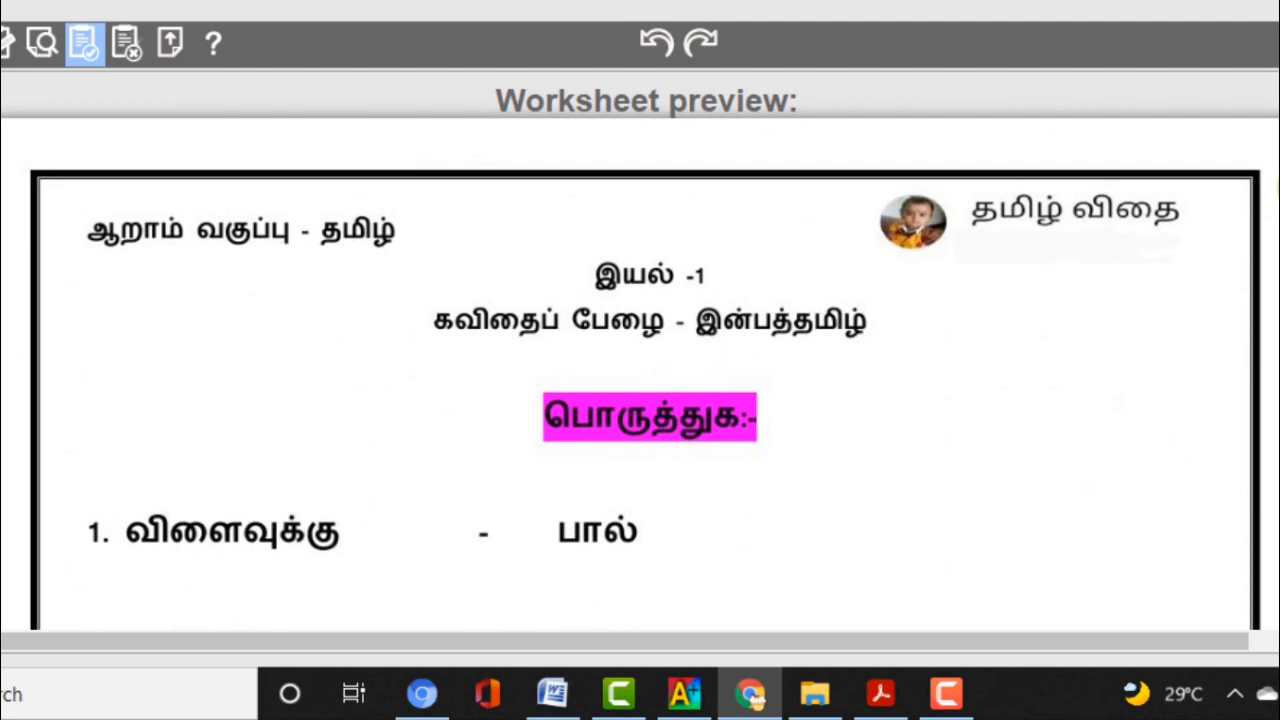
scroll(640, 400, down, 1)
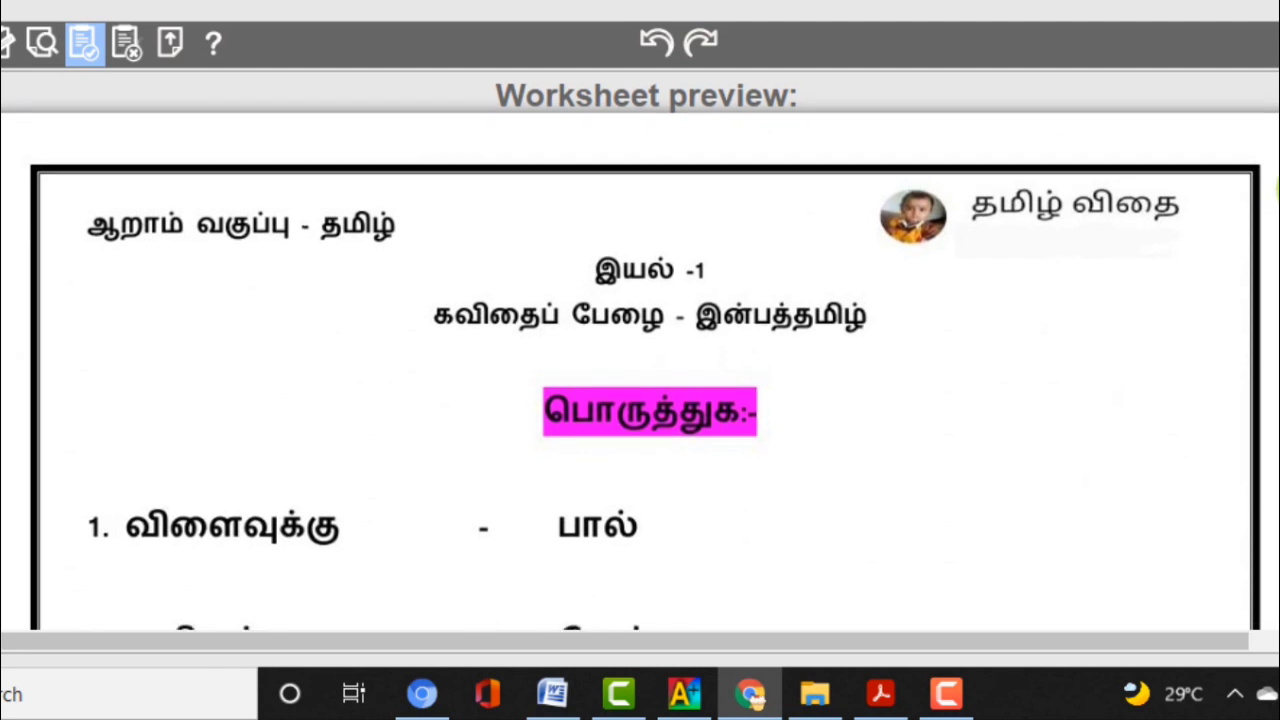
scroll(640, 357, up, 1)
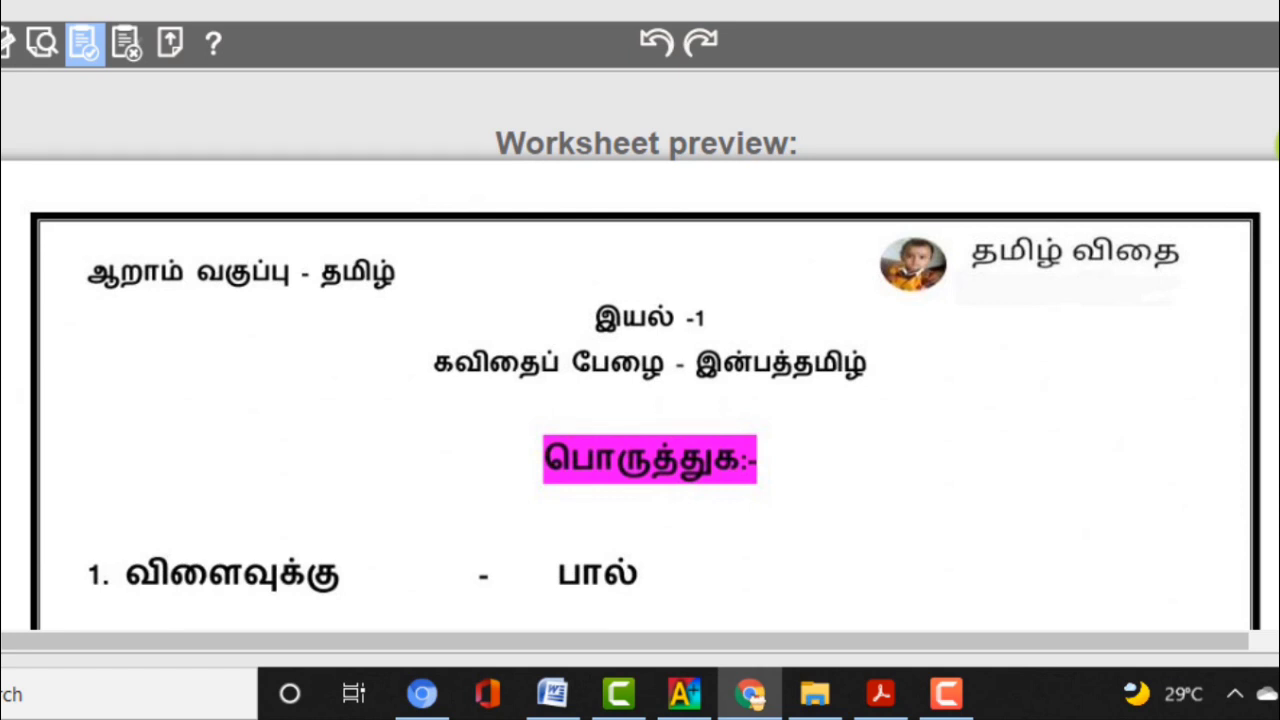